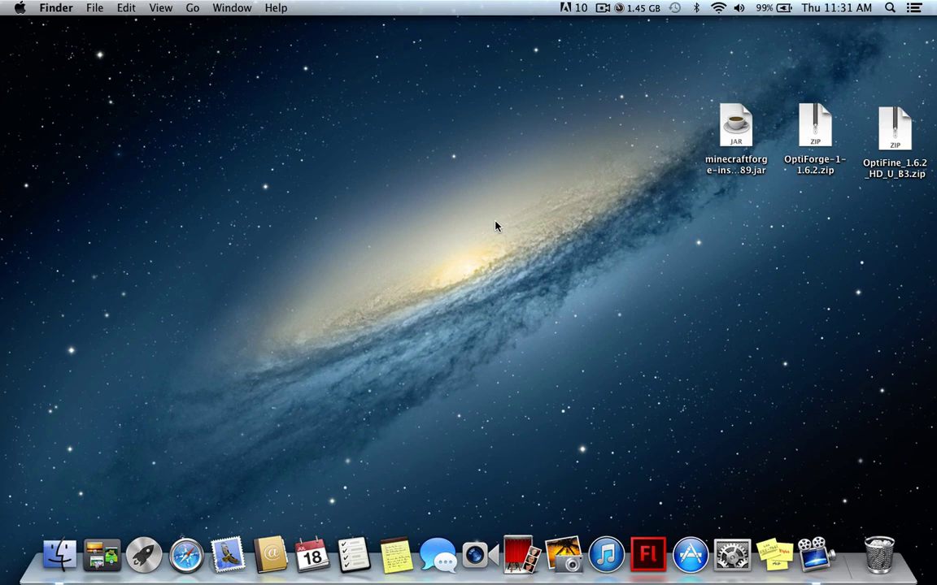
Open the Library > Application Support folder in a Finder window
left_click(59, 553)
left_click(247, 174)
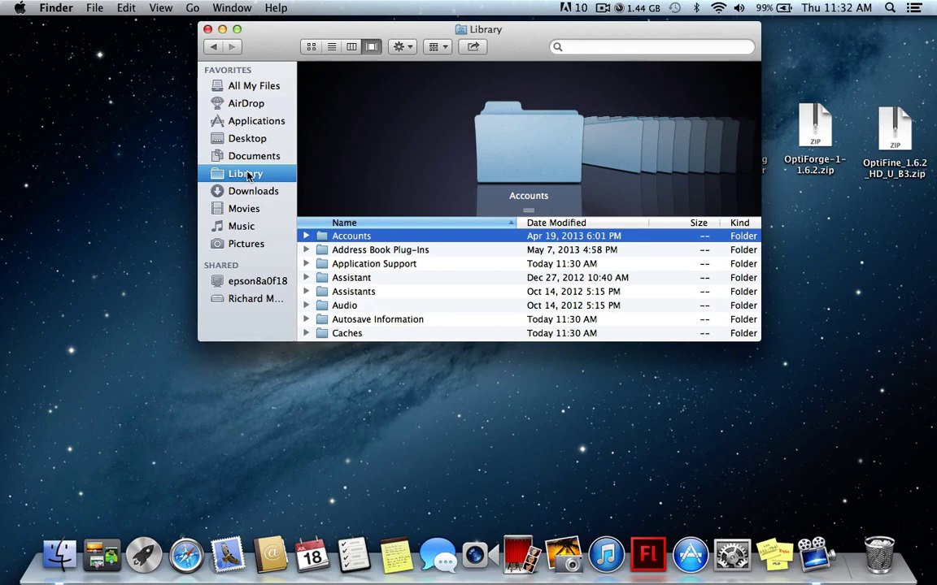
left_click(387, 265)
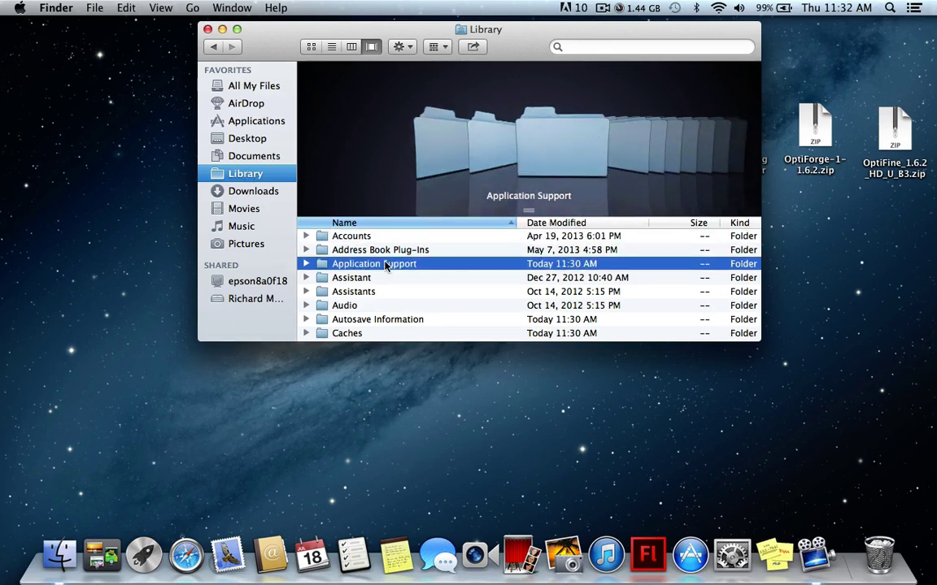
double_click(386, 266)
Move the minecraft and minecraft copy folders onto the desktop and close the Finder window
left_click(380, 269)
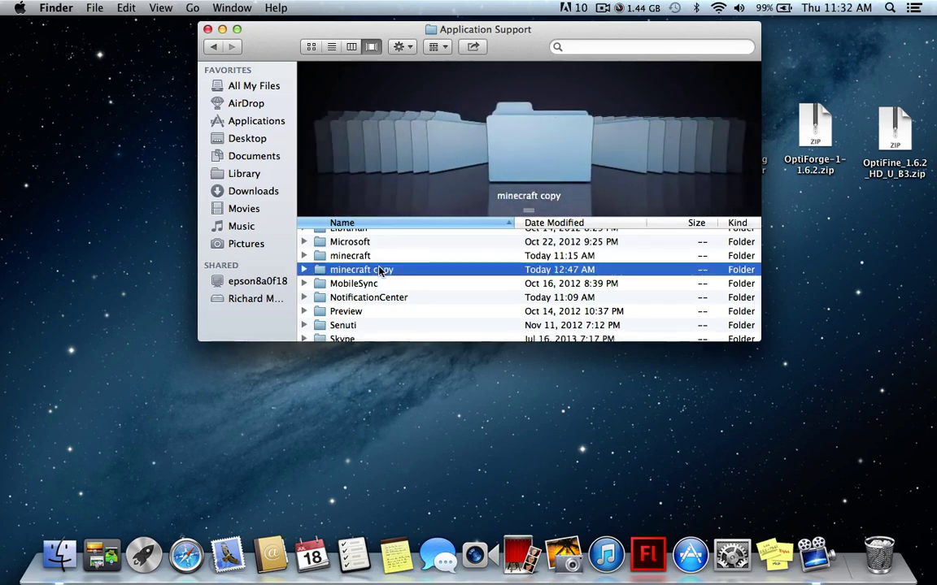
key("Up")
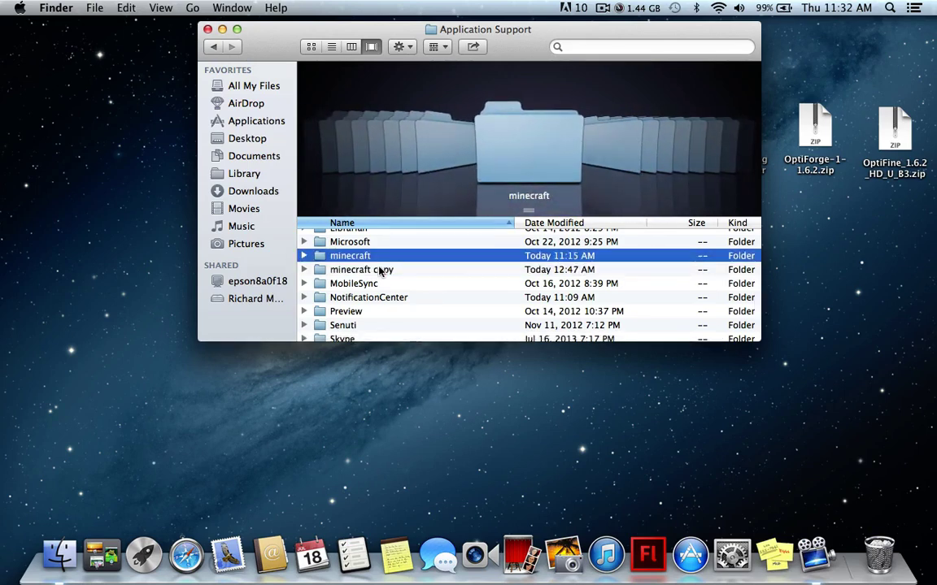
left_click(381, 270, "shift")
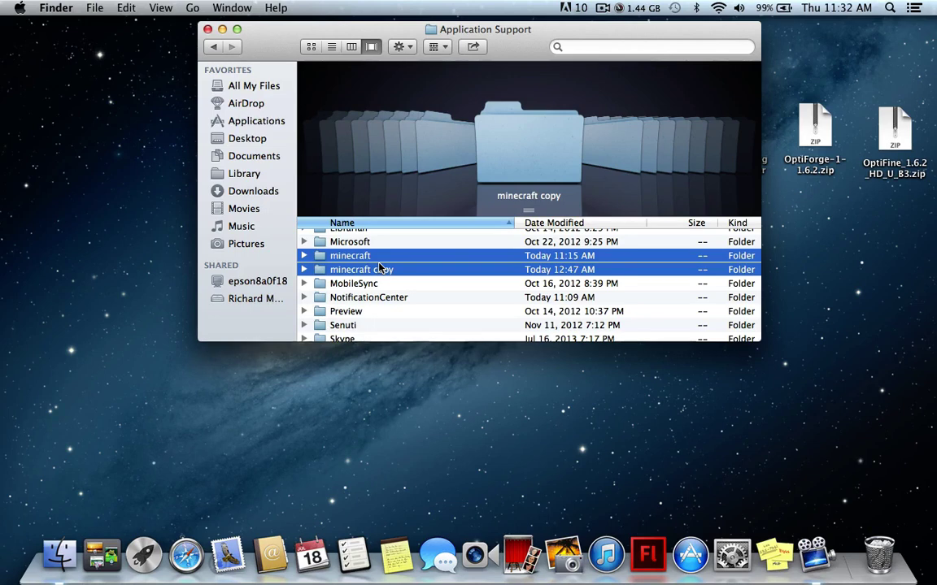
left_click_drag(380, 270, 97, 396)
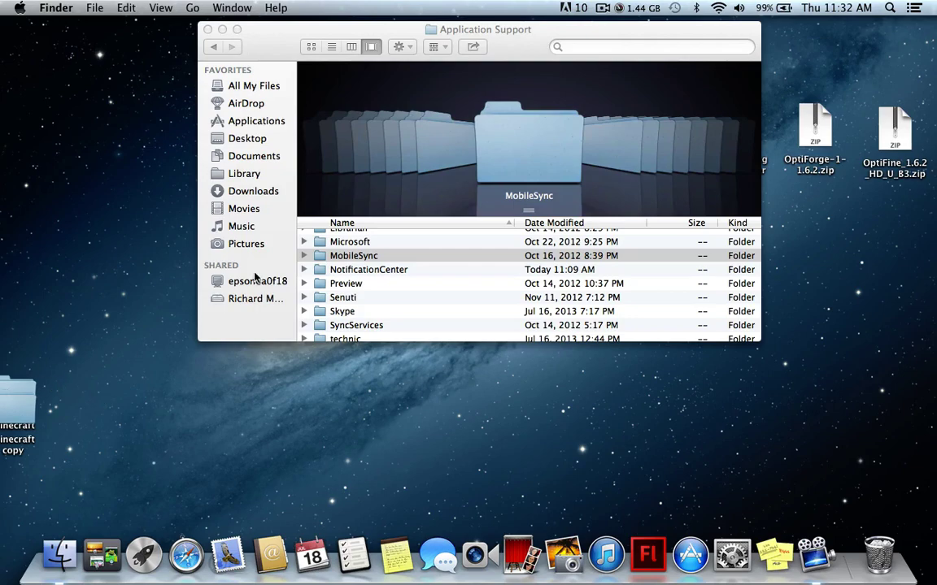
key("super+w")
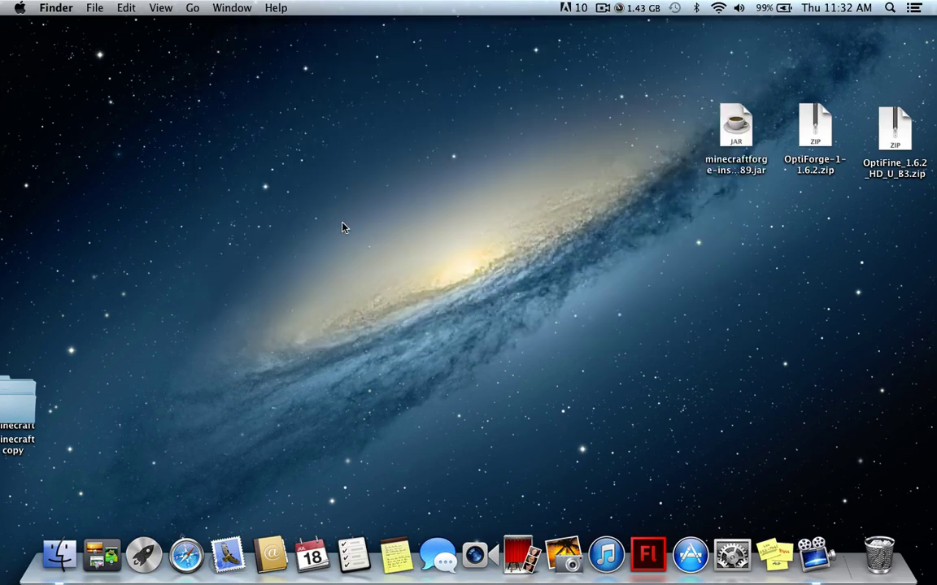
key("F4")
Log into Minecraft Launcher with the account username and password, run Minecraft 1.6.2, then close it
left_click(715, 437)
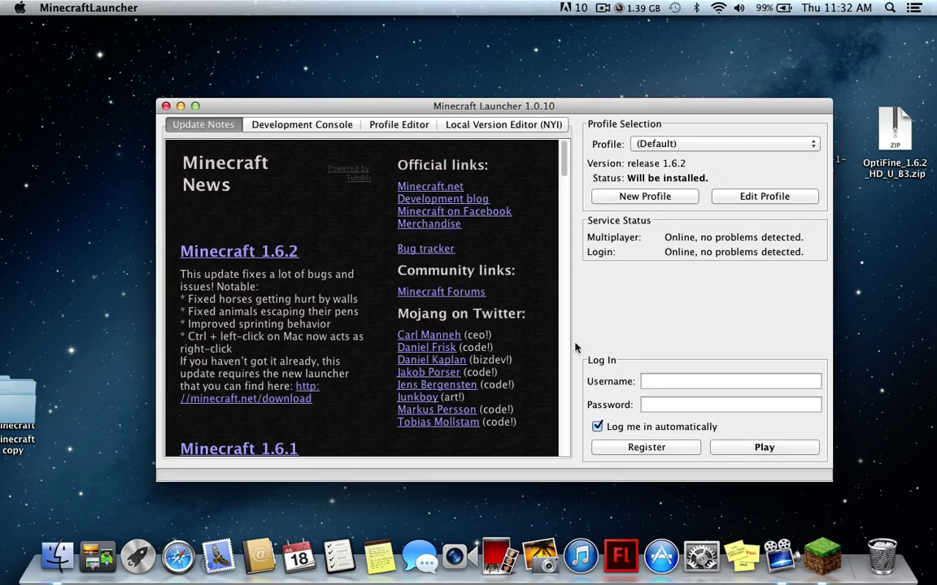
left_click(644, 379)
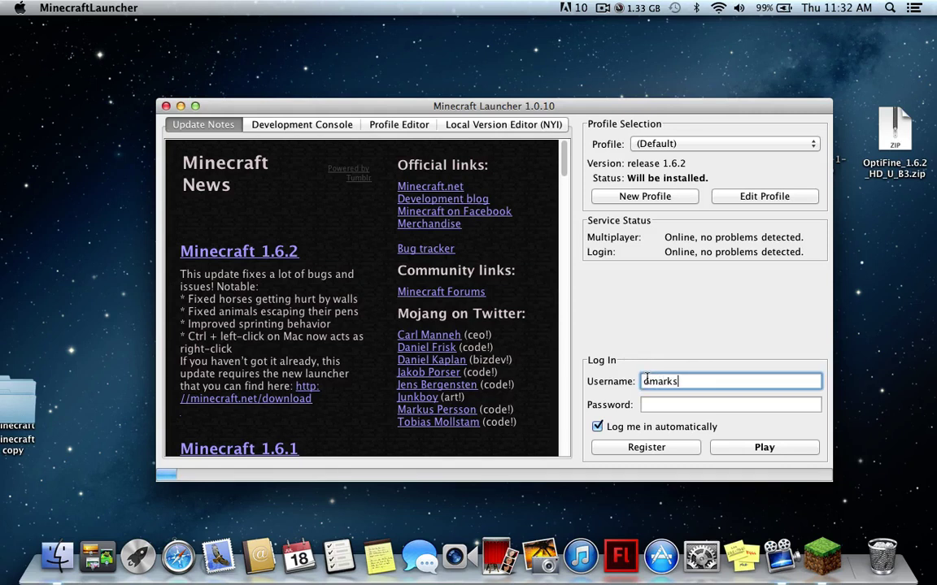
left_click(653, 405)
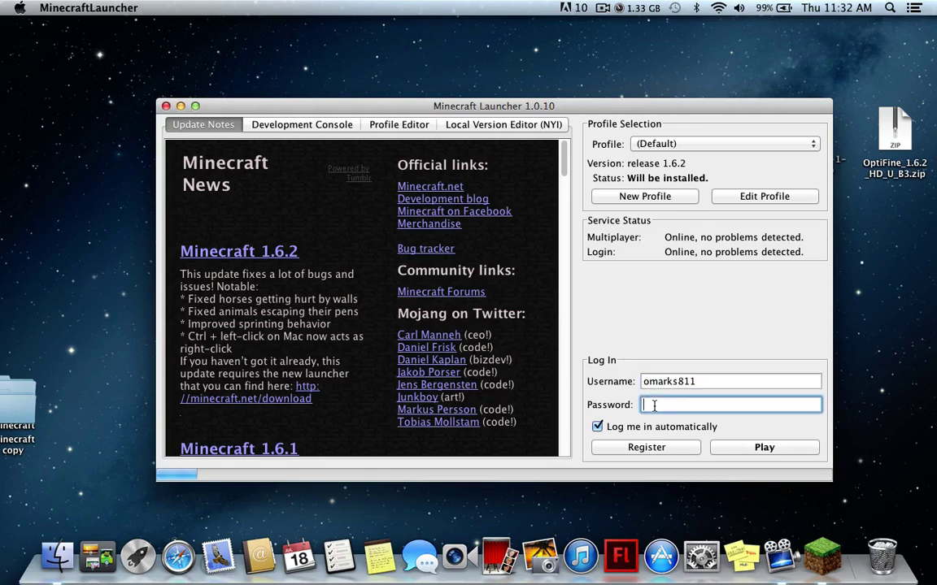
type("p••••••")
left_click(723, 448)
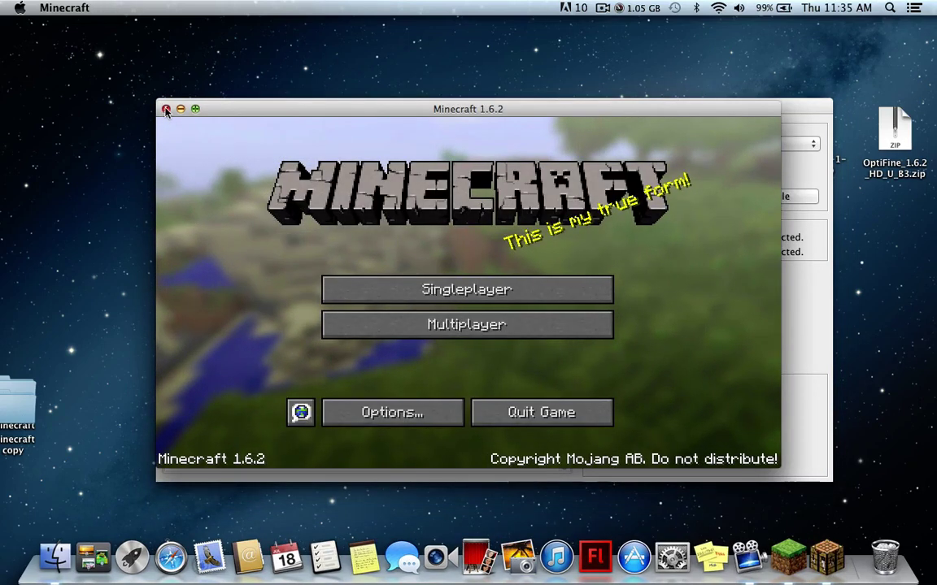
left_click(166, 109)
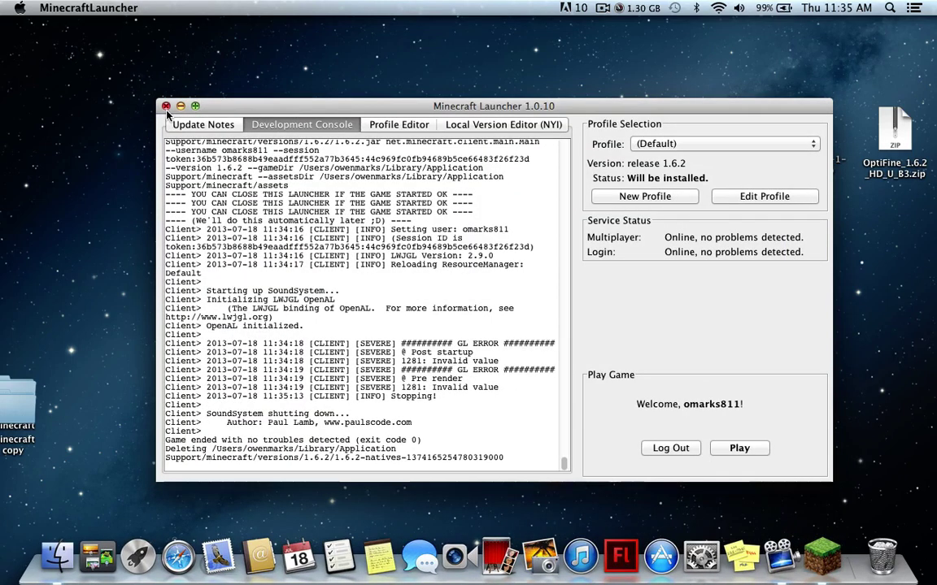
Close the Minecraft launcher and clear Finder away to reveal the desktop
left_click(167, 108)
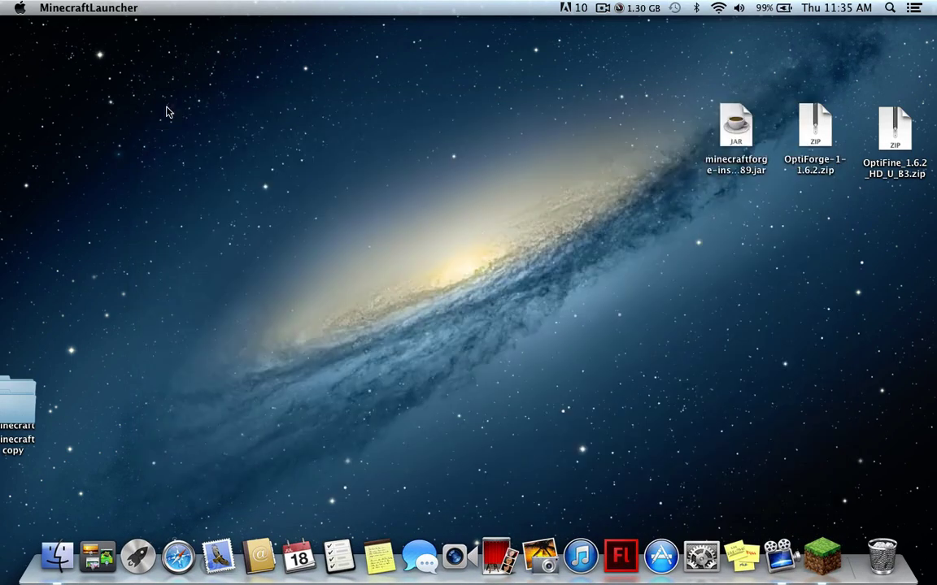
left_click(57, 556)
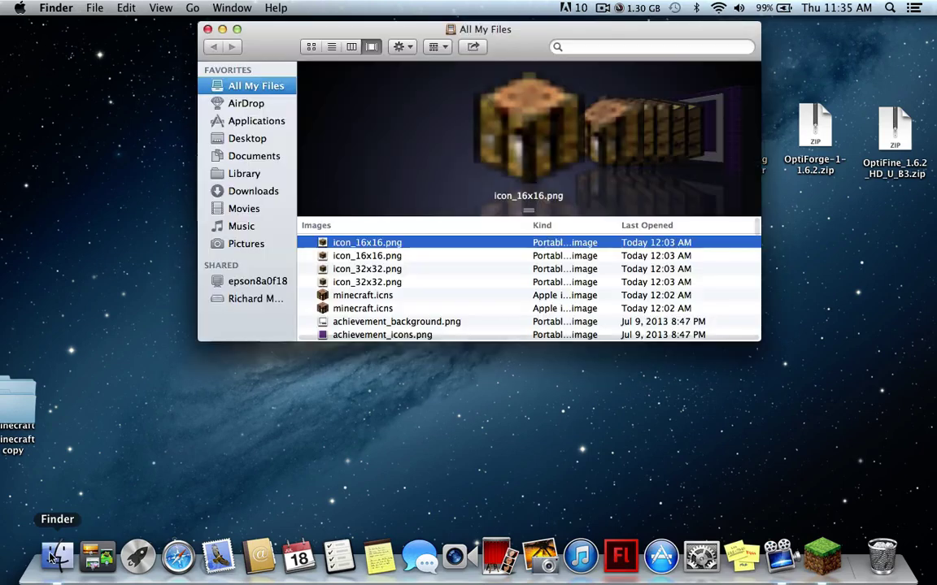
left_click(208, 29)
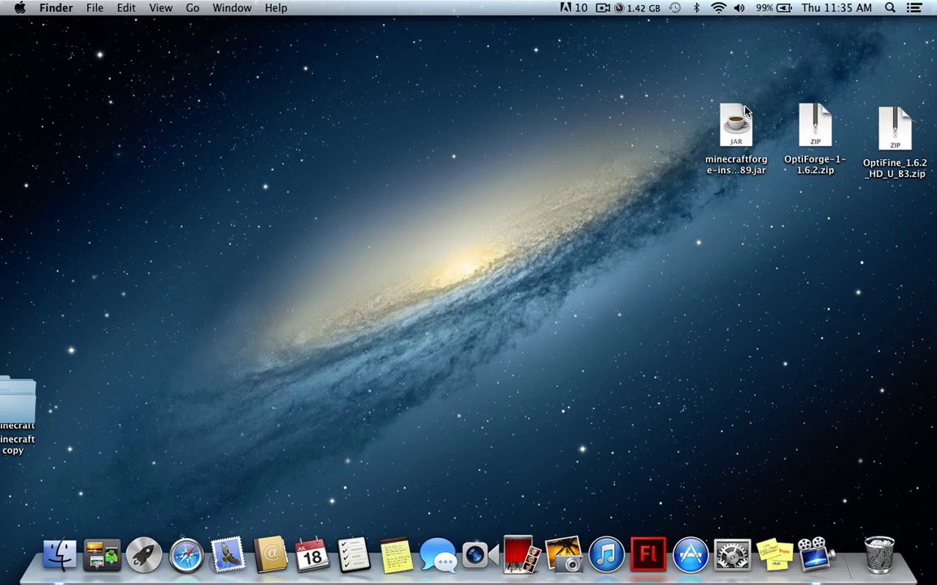
Run the minecraftforge installer jar to install the Forge 9.10.0.789 client, then quit it
double_click(736, 126)
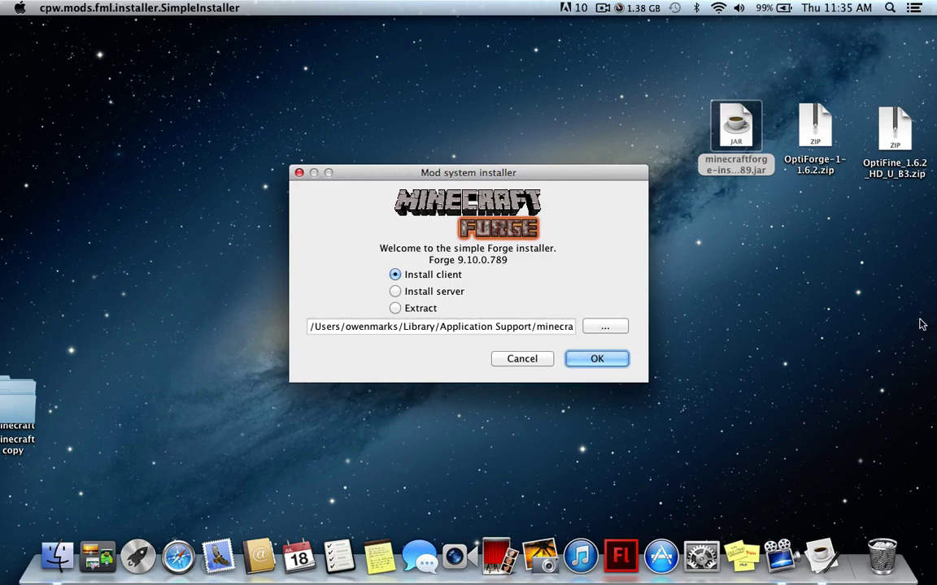
left_click(596, 358)
key("Return")
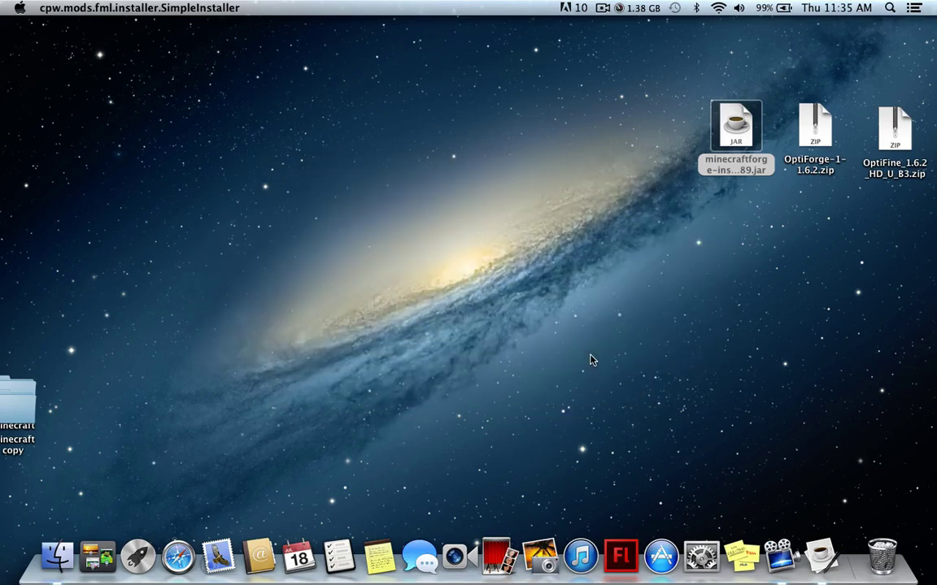
left_click(617, 372)
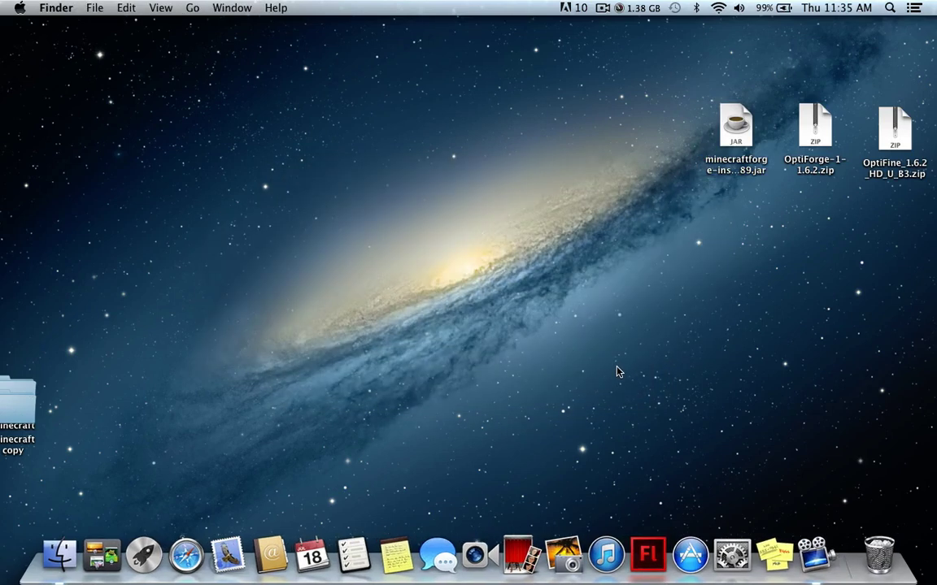
key("F4")
Launch Minecraft with the Forge profile, logging in with the account username and password
left_click(697, 417)
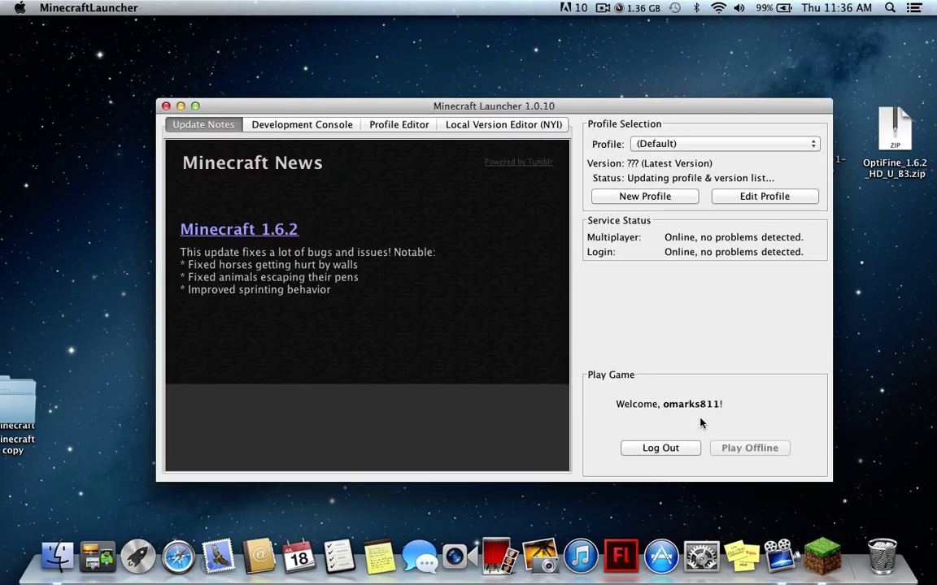
left_click(683, 144)
left_click(642, 118)
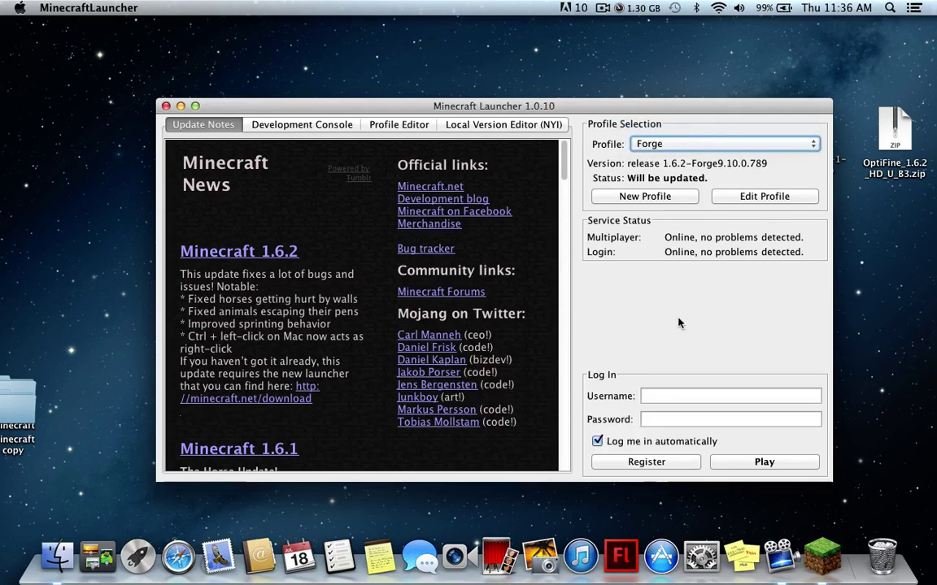
left_click(655, 395)
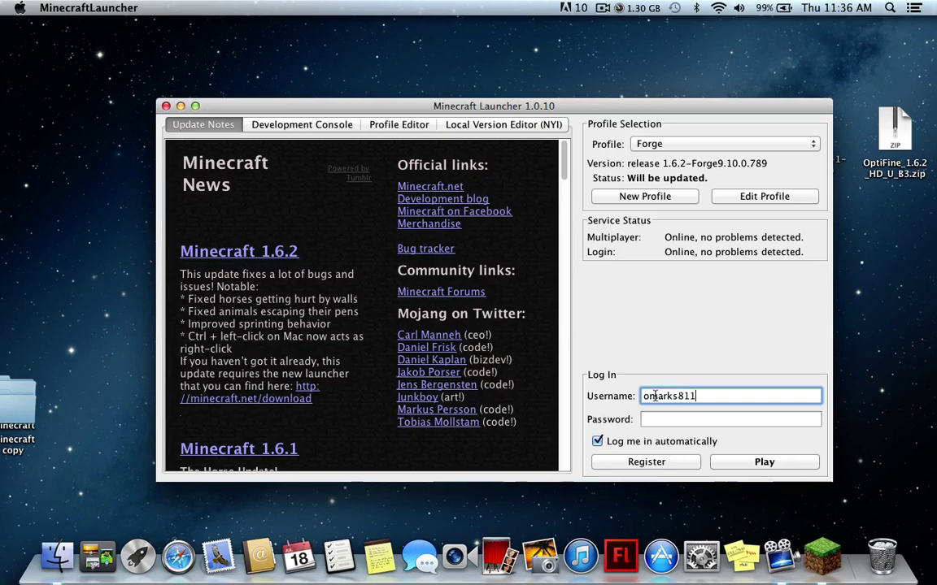
left_click(650, 420)
type("•••••••")
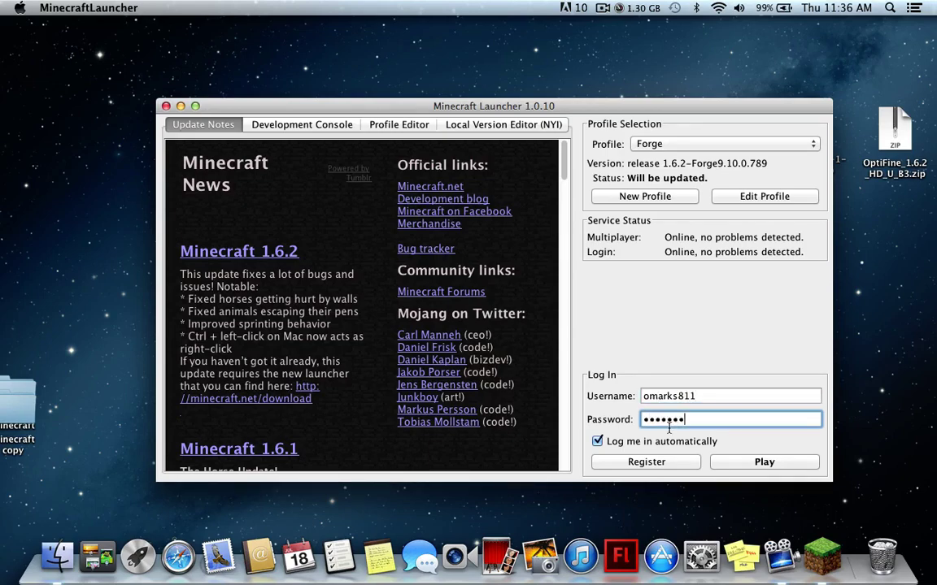
key("Return")
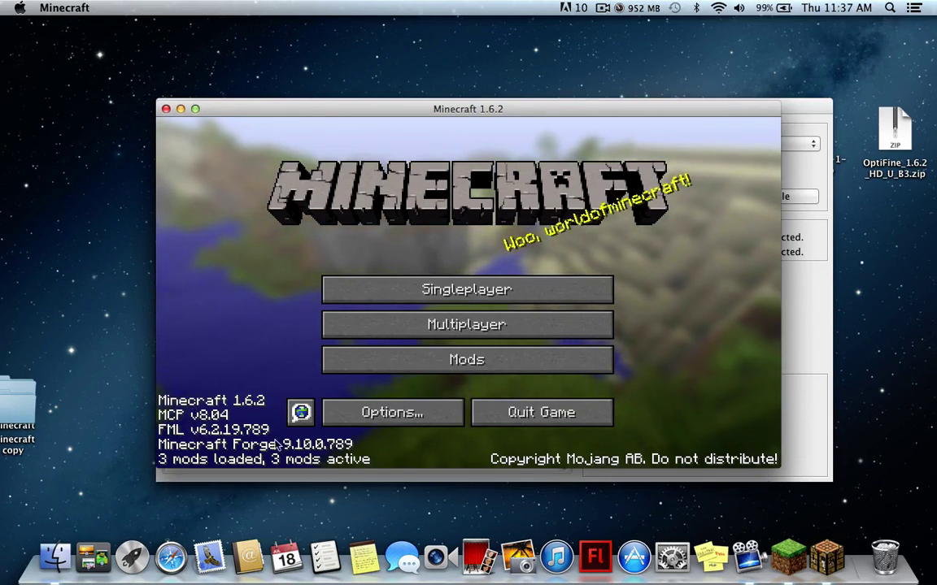
Check the three loaded mods in Mods, then quit the game and close the launcher
left_click(418, 369)
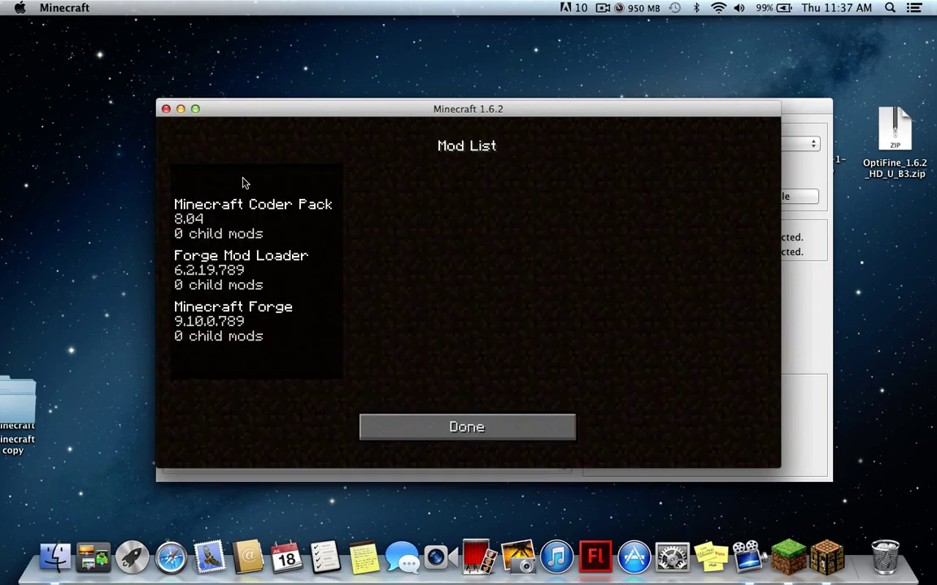
left_click(398, 422)
left_click(504, 413)
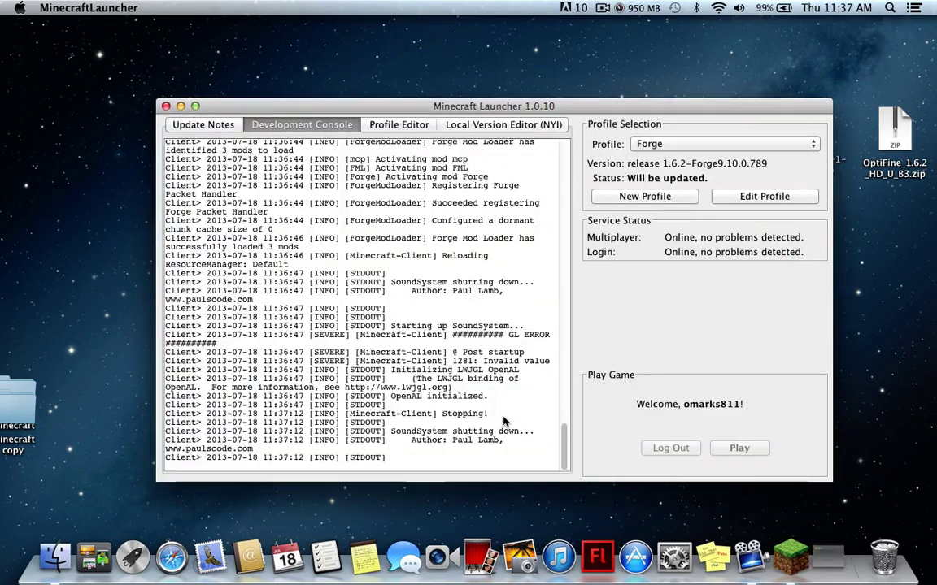
left_click(168, 99)
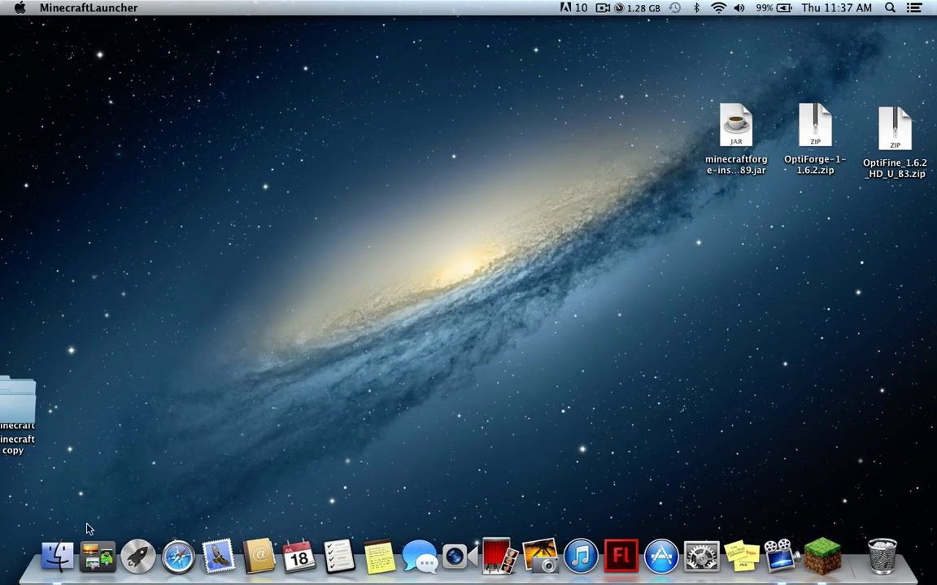
Open the newly created minecraft folder under Library > Application Support in Finder
left_click(57, 556)
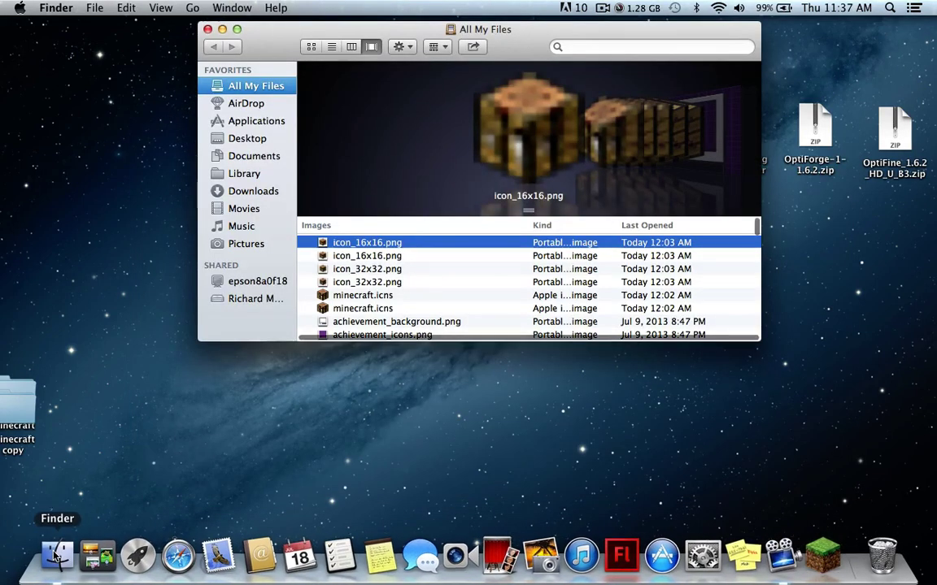
left_click(247, 174)
left_click(353, 265)
double_click(353, 265)
scroll(358, 276, "down", 5)
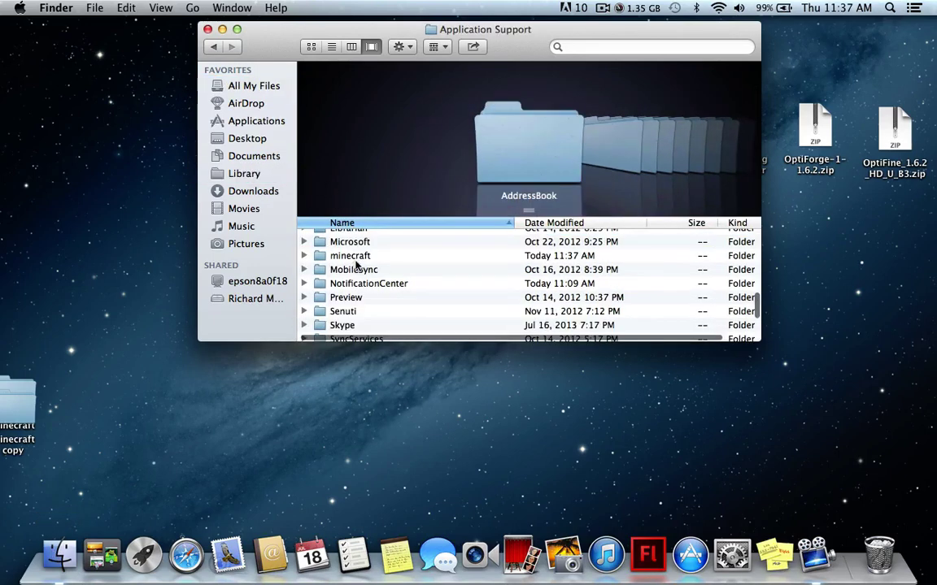
left_click(368, 257)
double_click(370, 257)
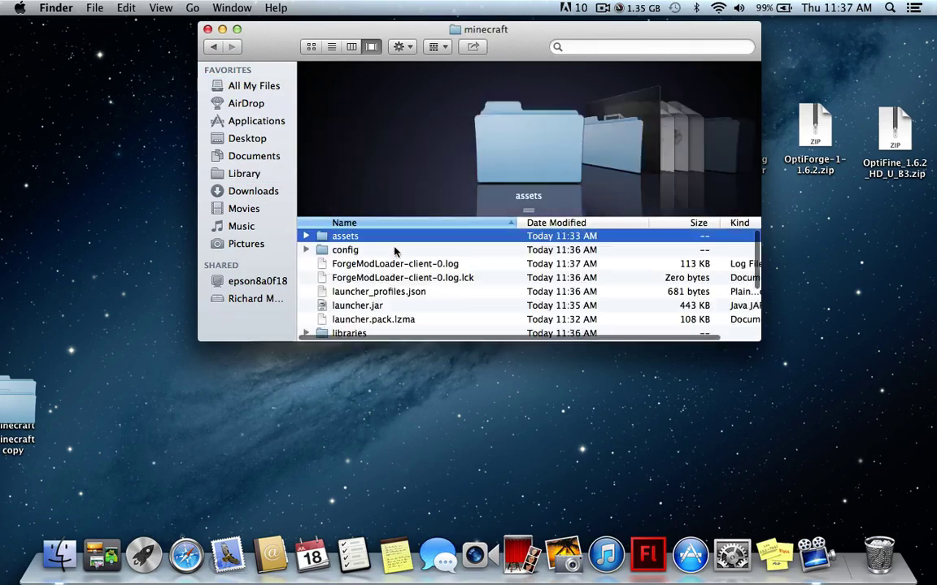
Extract OptiForge-1-1.6.2.zip on the desktop into its own folder
left_click_drag(509, 36, 470, 39)
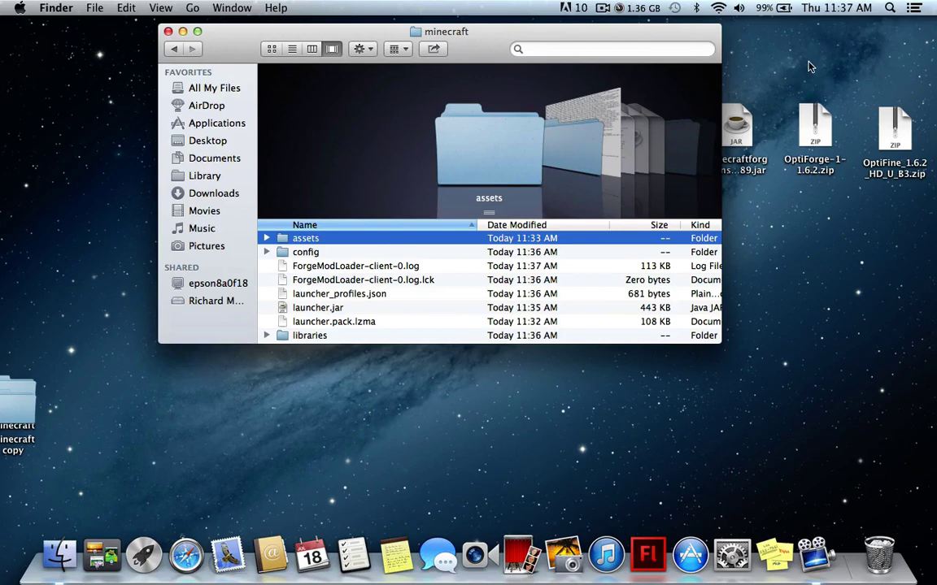
left_click(815, 120)
double_click(816, 119)
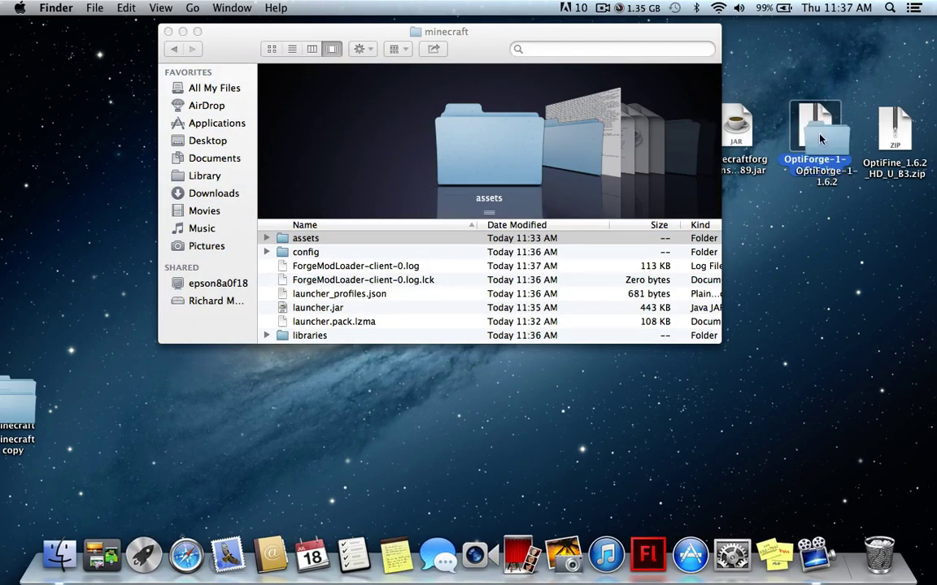
Move the four files from the extracted OptiForge-1-1.6.2 folder into the minecraft folder
left_click_drag(816, 116, 808, 234)
double_click(808, 233)
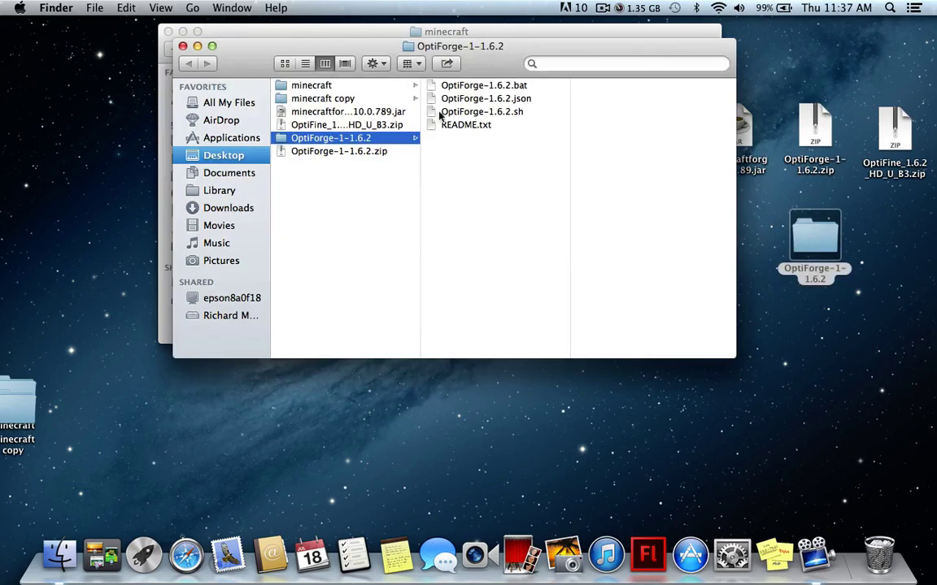
left_click_drag(342, 45, 388, 391)
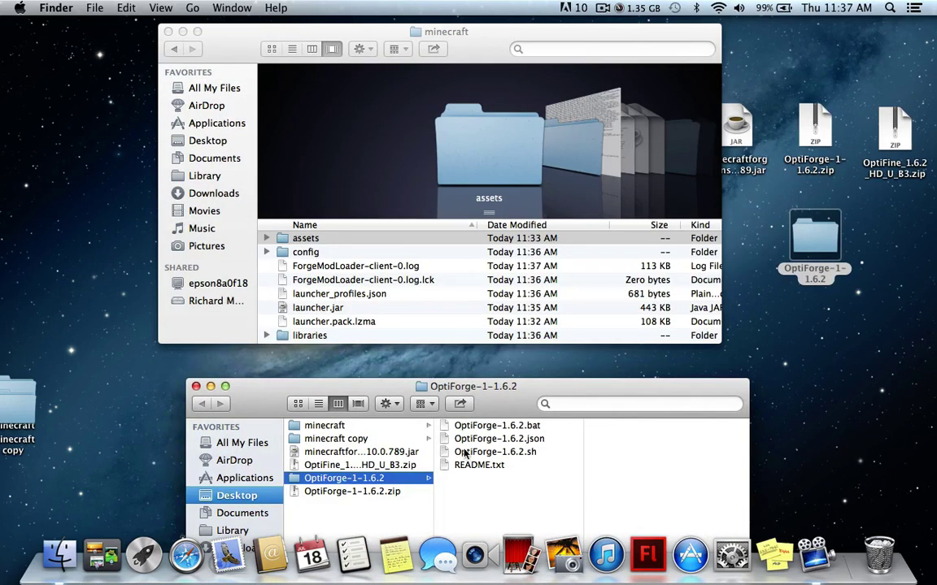
left_click_drag(468, 481, 435, 352)
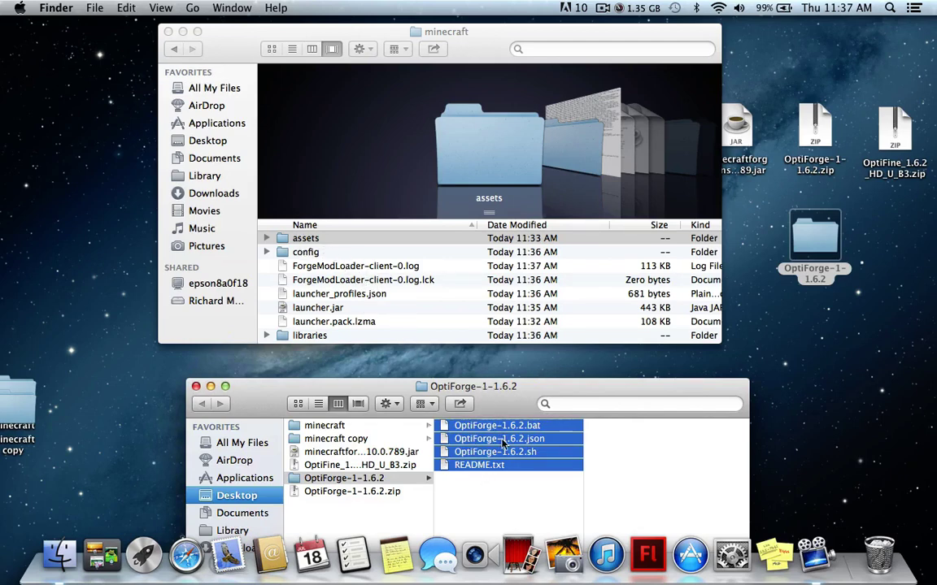
left_click_drag(497, 448, 357, 366)
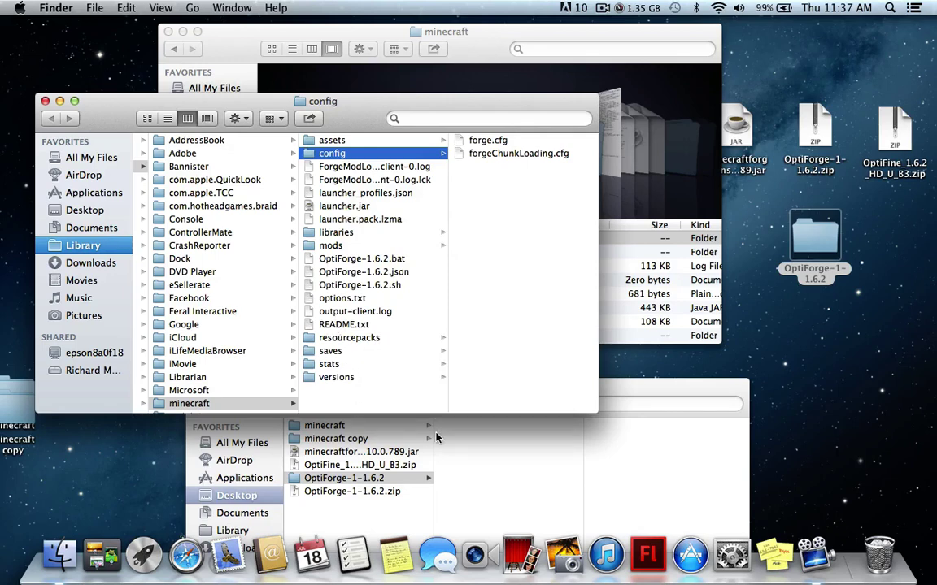
Close the OptiForge folder window and move OptiFine_1.6.2_HD_U_B3.zip into the minecraft folder
left_click(485, 486)
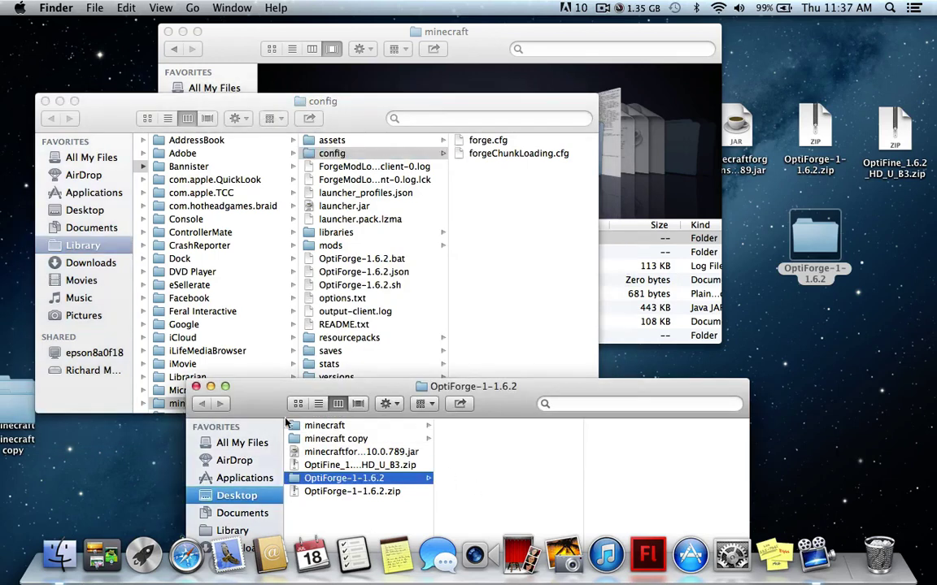
left_click(195, 386)
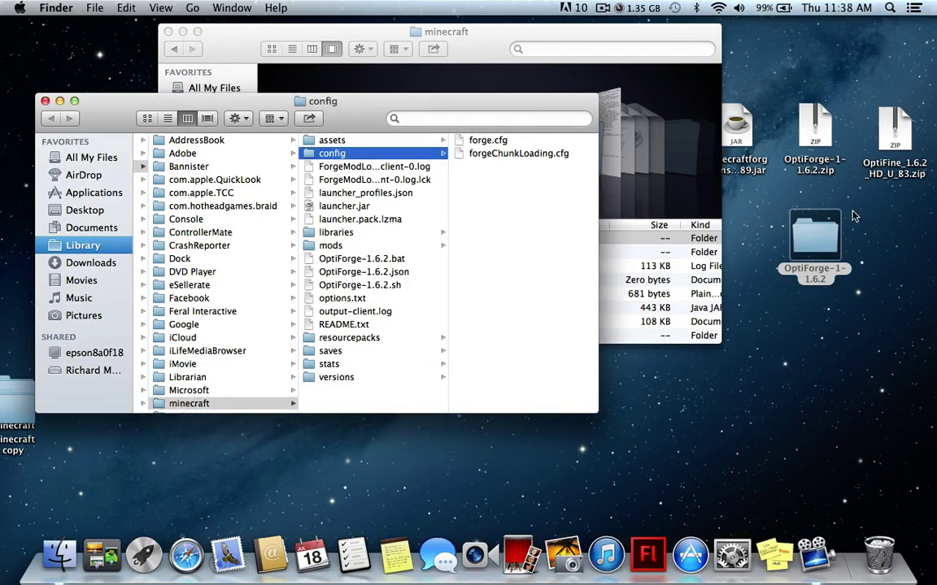
left_click(790, 194)
left_click_drag(894, 139, 382, 274)
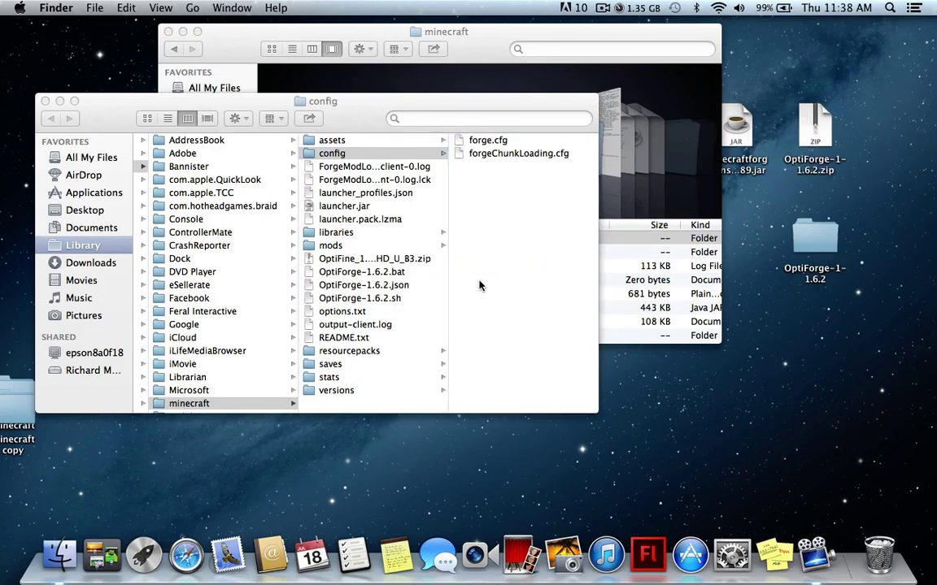
Launch Terminal from the Other group in Launchpad
key("F4")
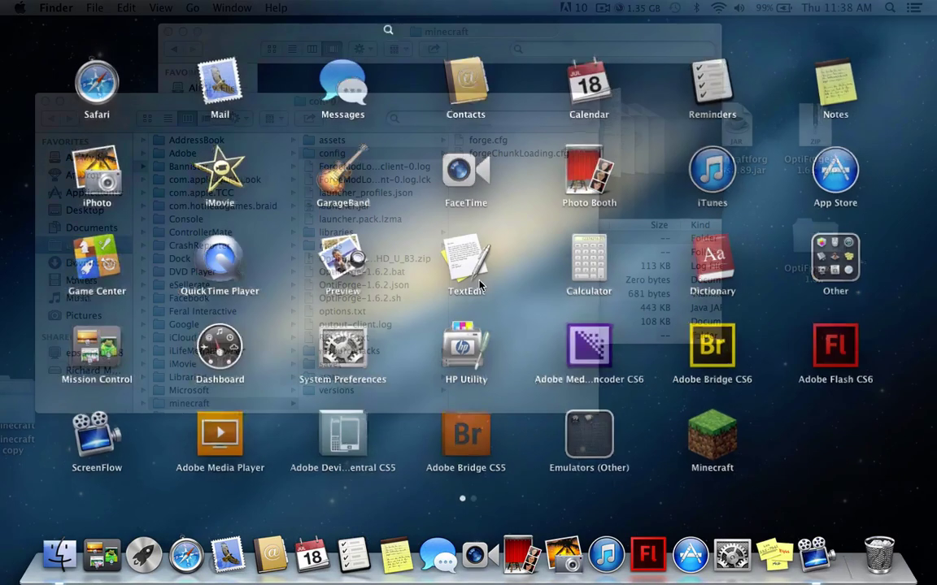
left_click(839, 252)
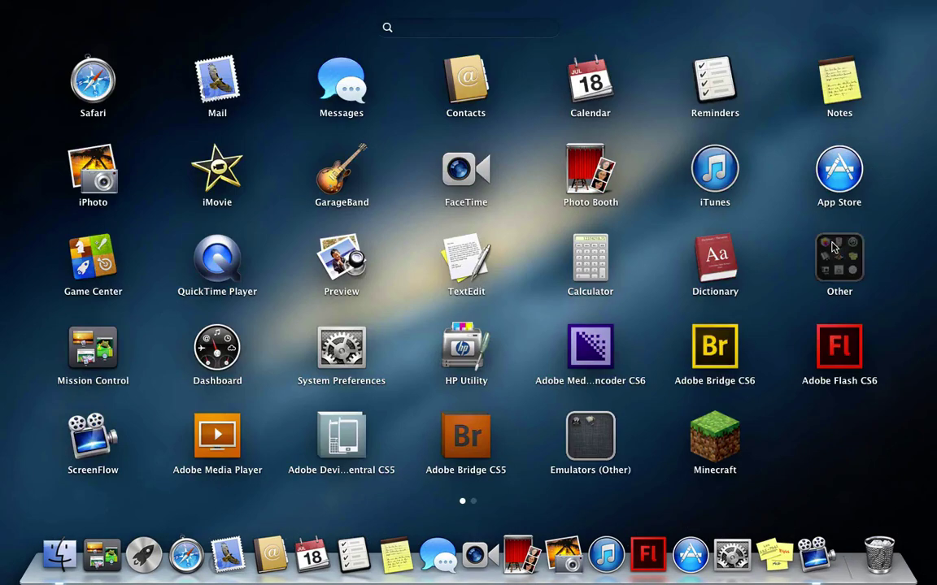
left_click(463, 269)
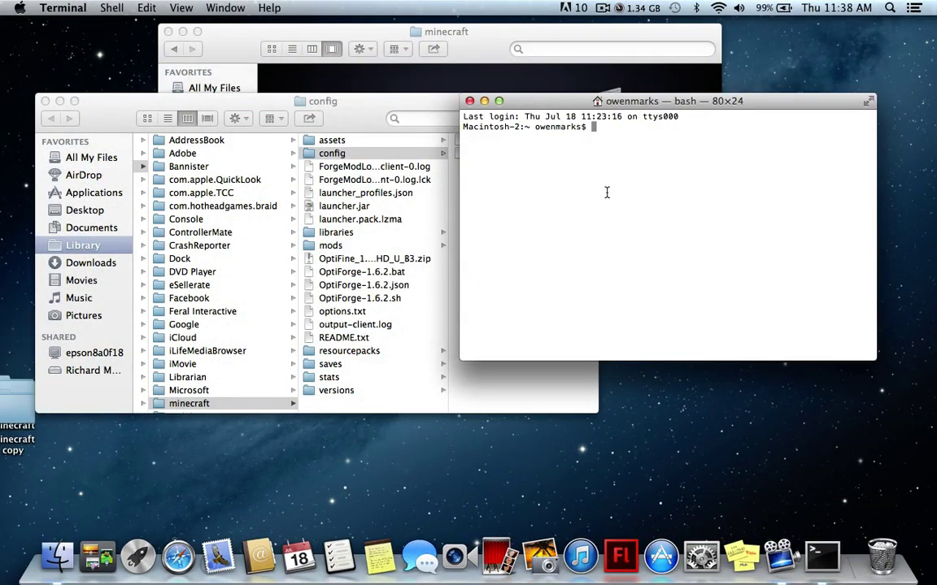
left_click(353, 104)
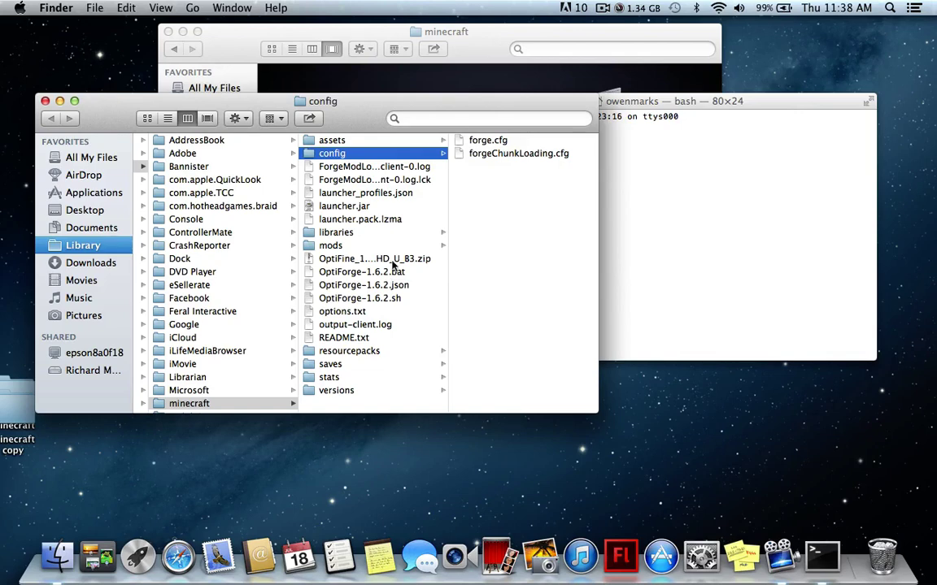
left_click(618, 167)
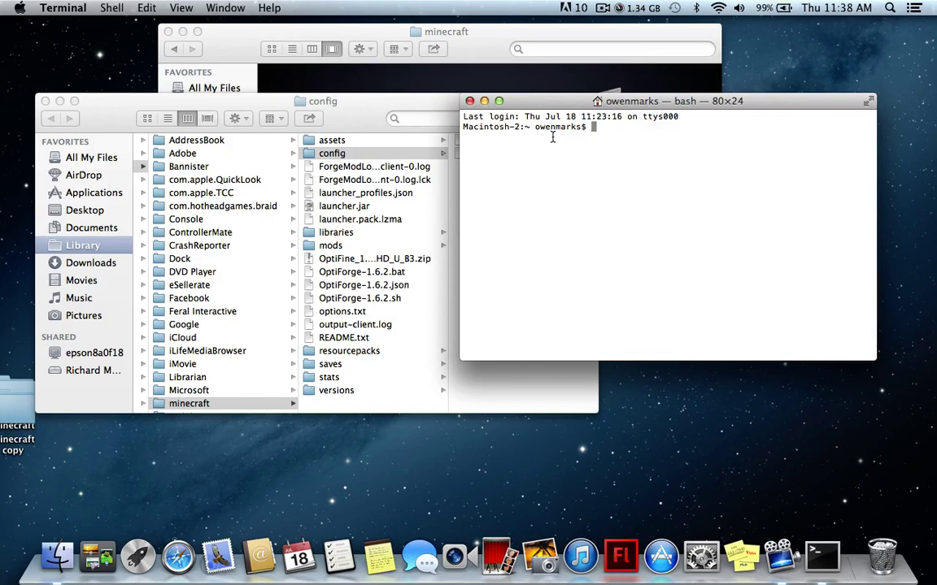
cd into ~/Library/Application Support/minecraft, run bash OptiForge-1.6.2.sh, then quit Terminal
type("cd ~/Library/Application\\ Support/minecraft bash OptiForge-1.6.2.sh")
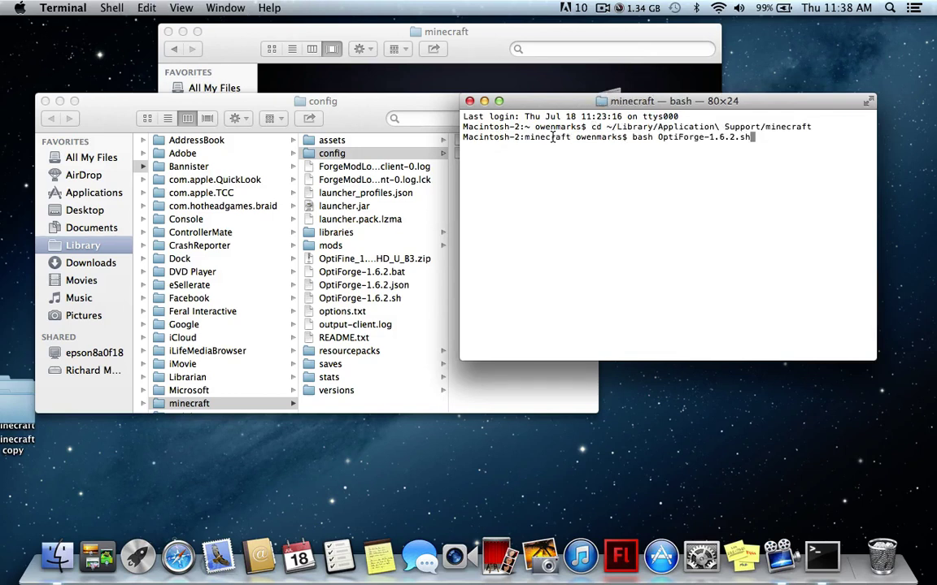
key("Return")
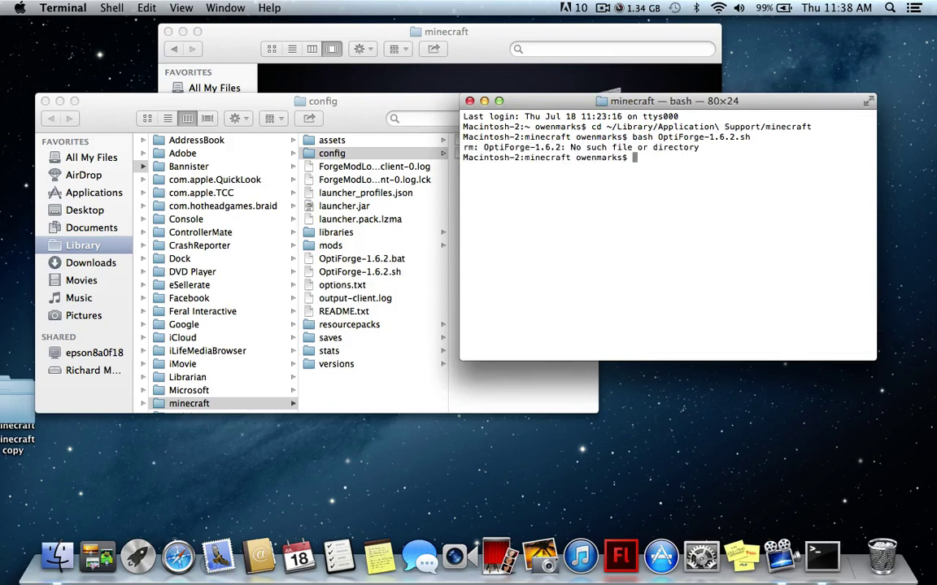
key("Return")
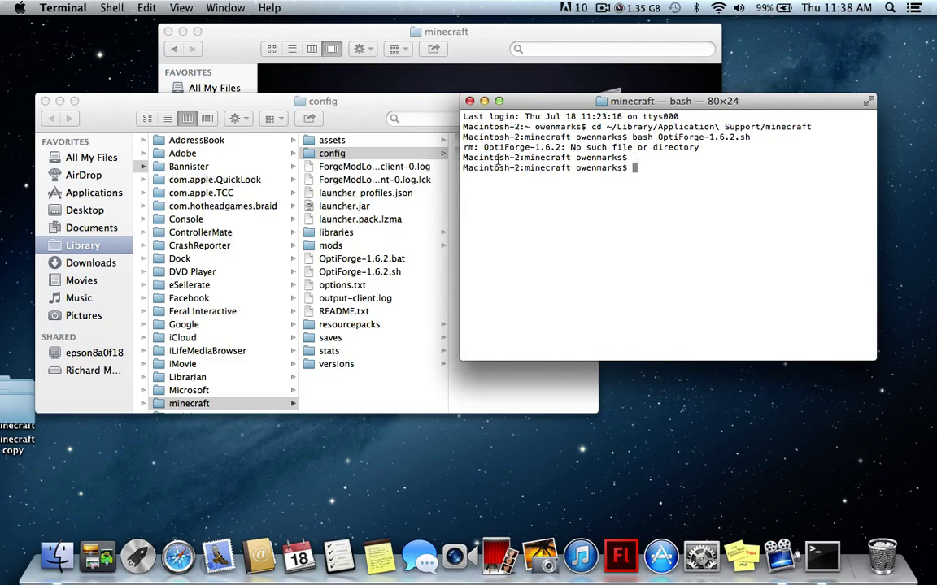
left_click(469, 102)
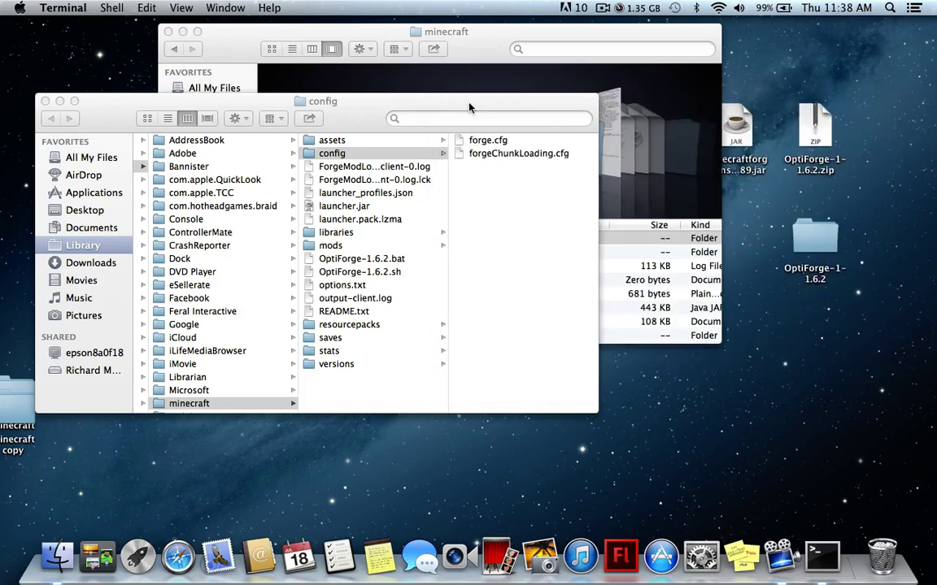
key("super+q")
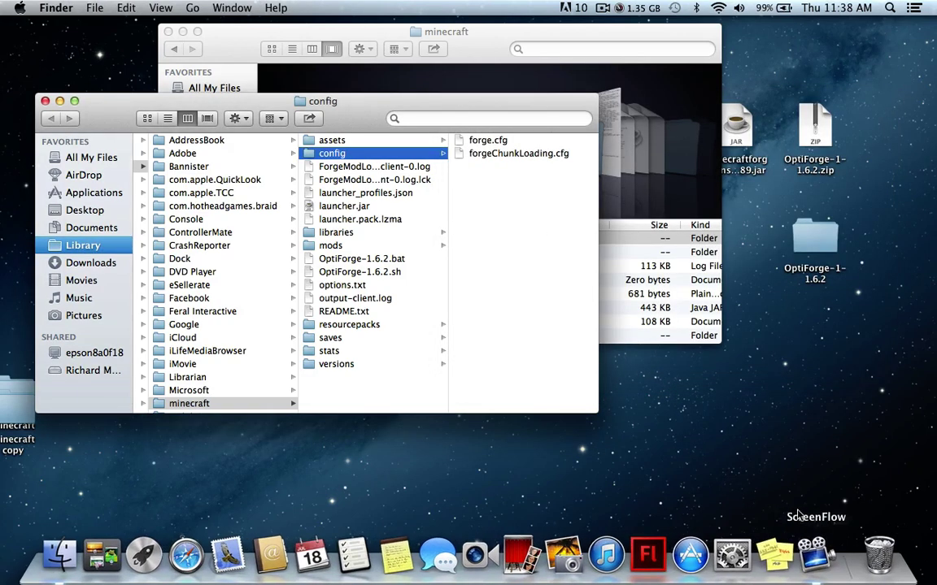
key("F4")
Launch Minecraft Launcher and create a new profile named OptiForge using release OptiForge-1.6.2
left_click(649, 65)
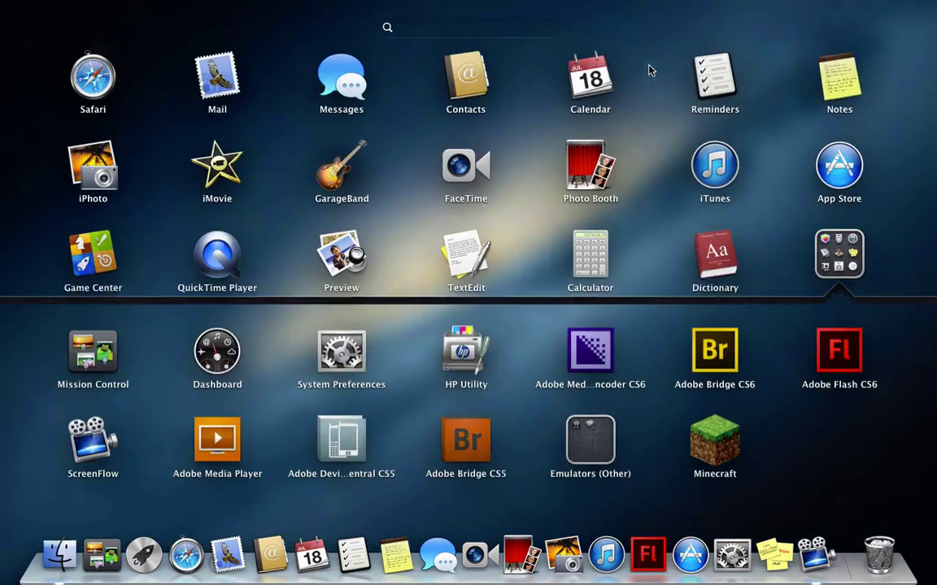
left_click(721, 426)
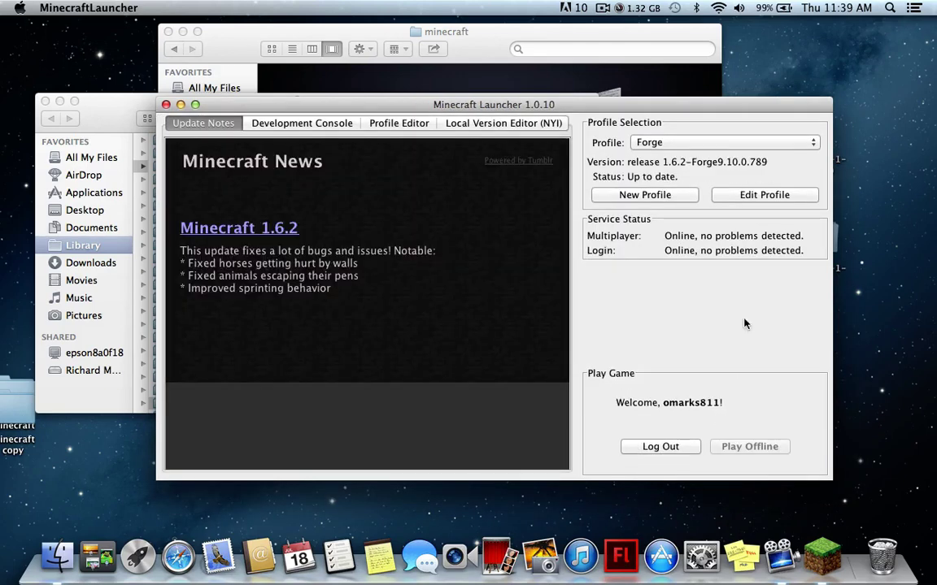
left_click(716, 142)
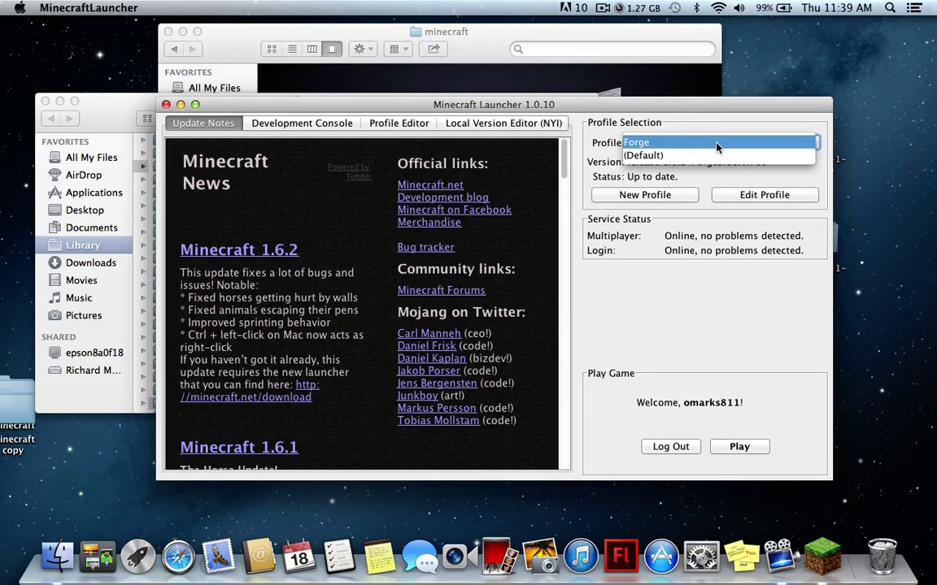
left_click(716, 143)
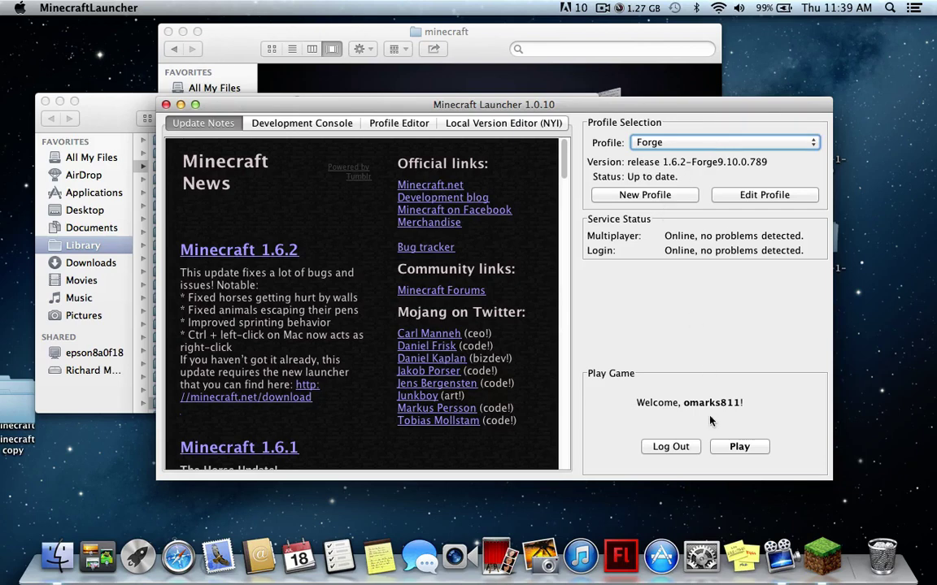
left_click(626, 194)
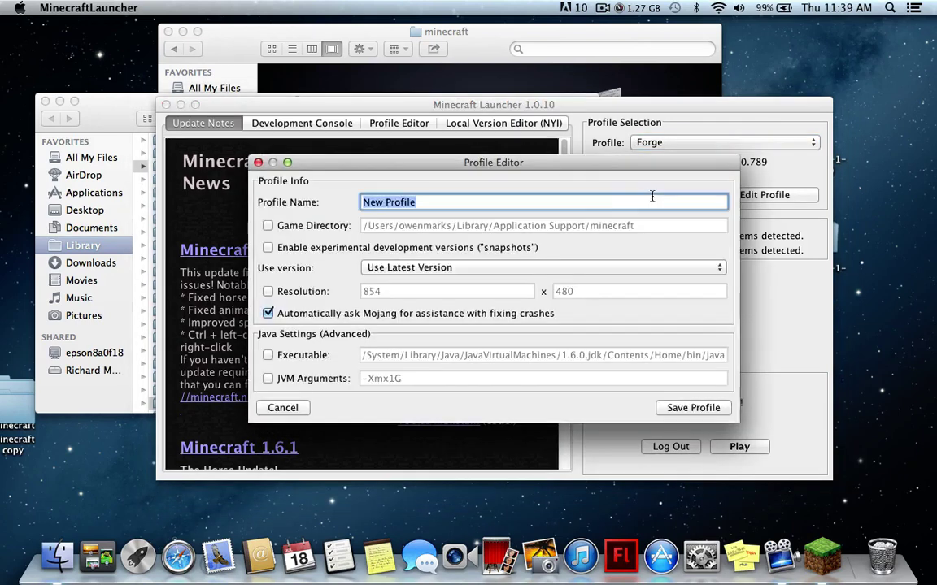
type("Opti")
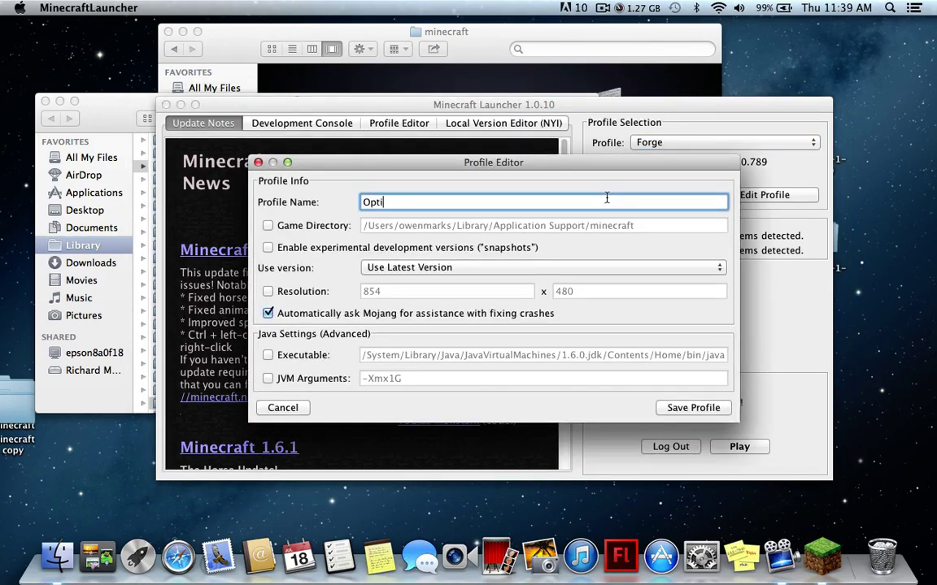
type("Forge")
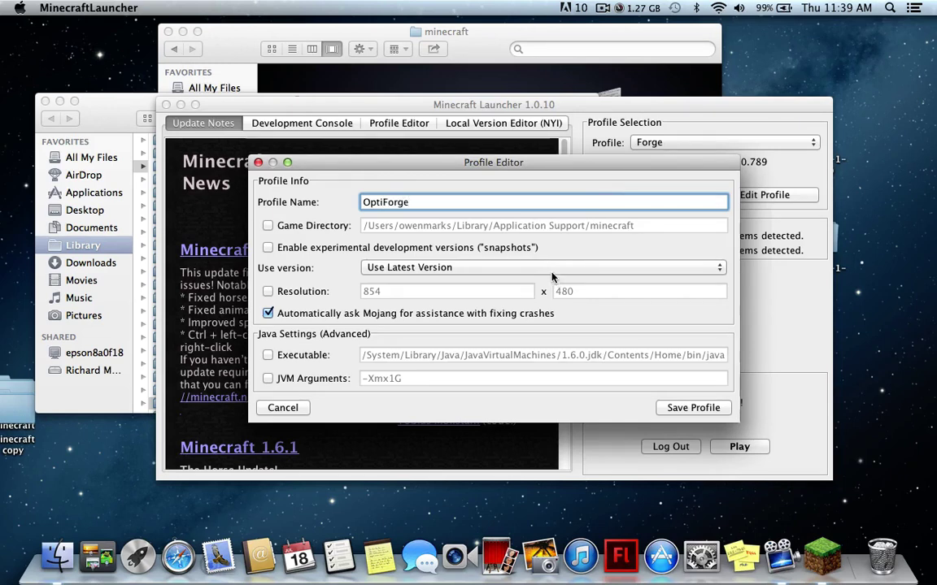
left_click(549, 268)
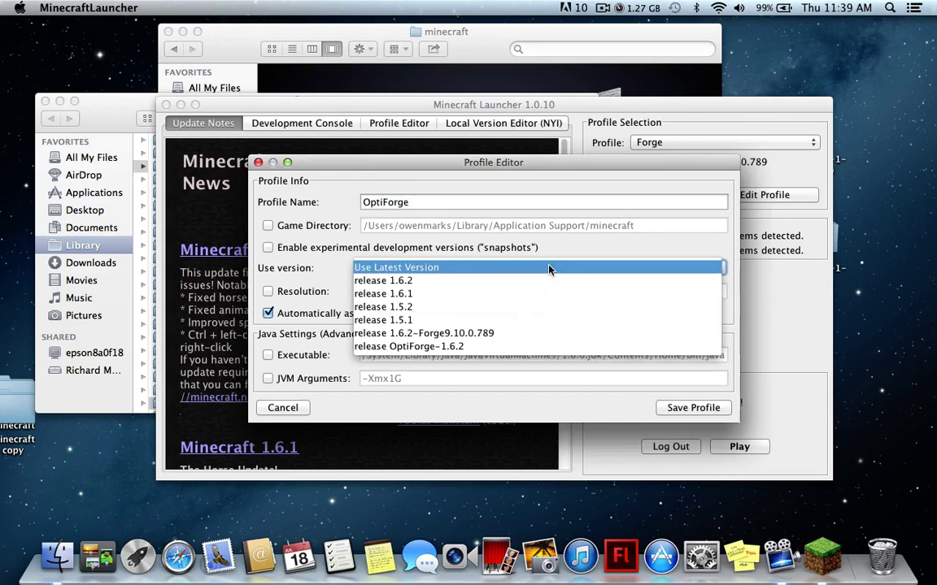
left_click(535, 348)
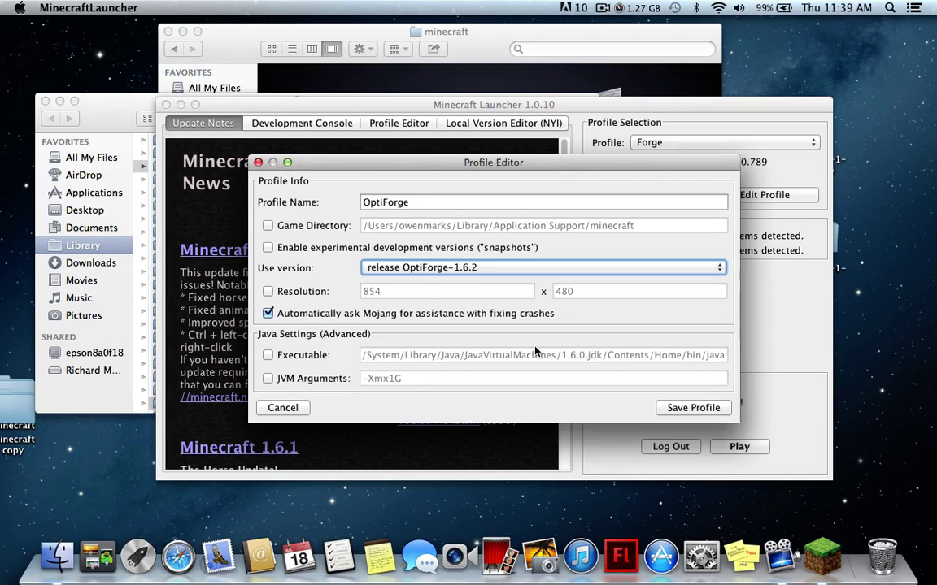
Enable JVM Arguments and set them to -Xmx1G -Dfml.ignorePatchDiscrepancies=true
left_click(269, 378)
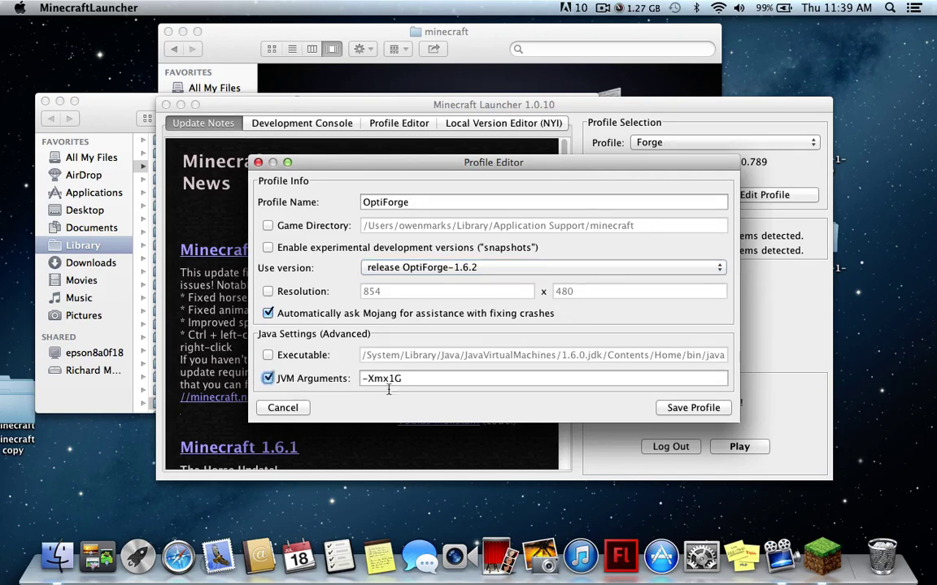
left_click(404, 379)
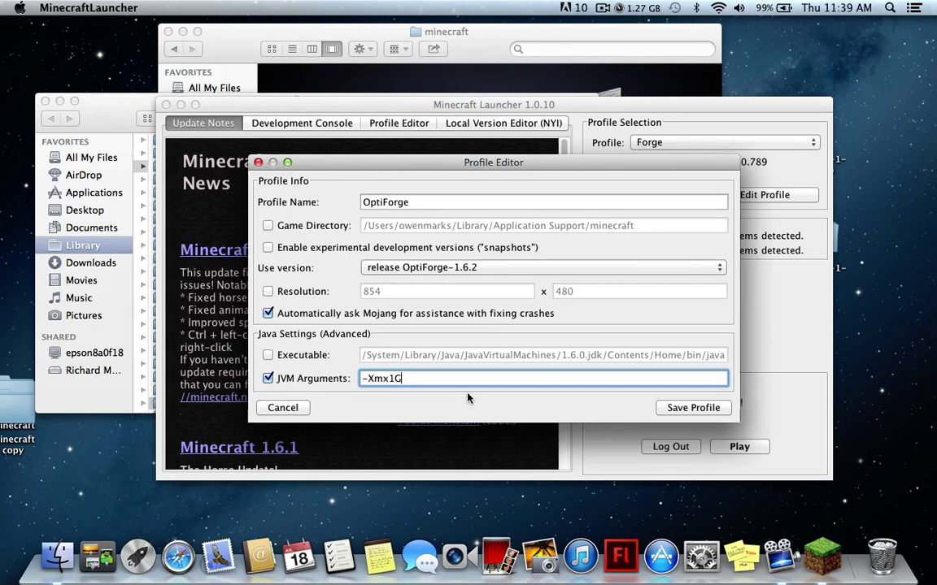
type("-Dfml.ignorePatchDiscrepancies")
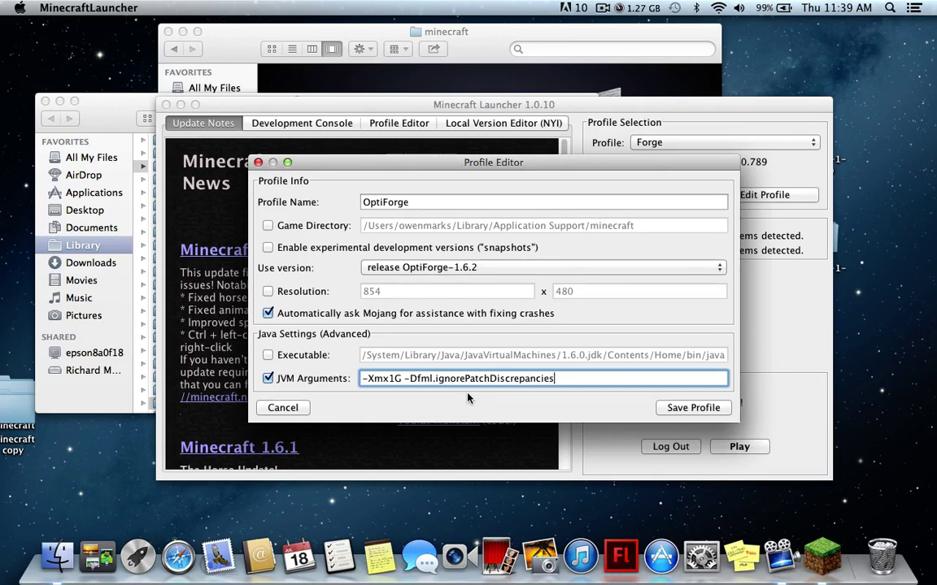
type("=true")
left_click(411, 379)
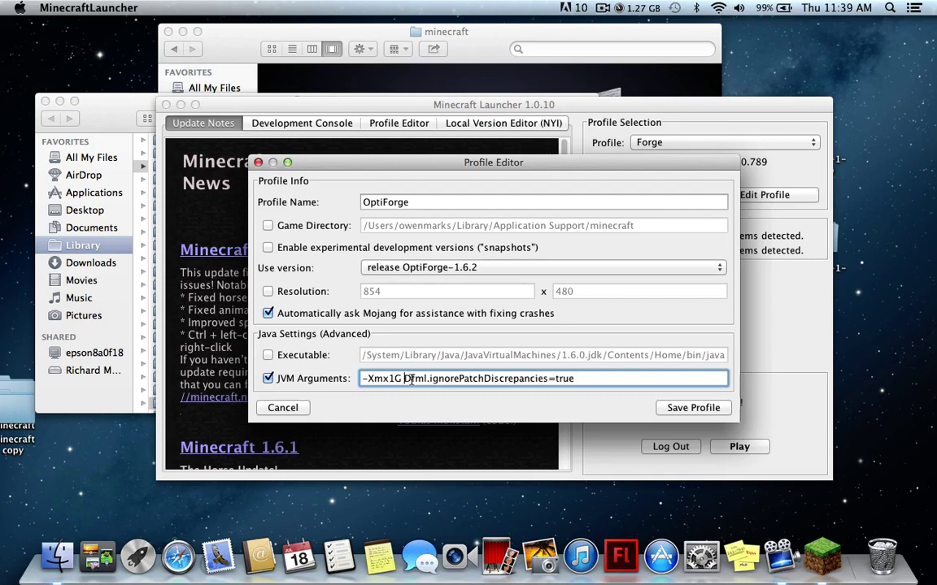
left_click(615, 380)
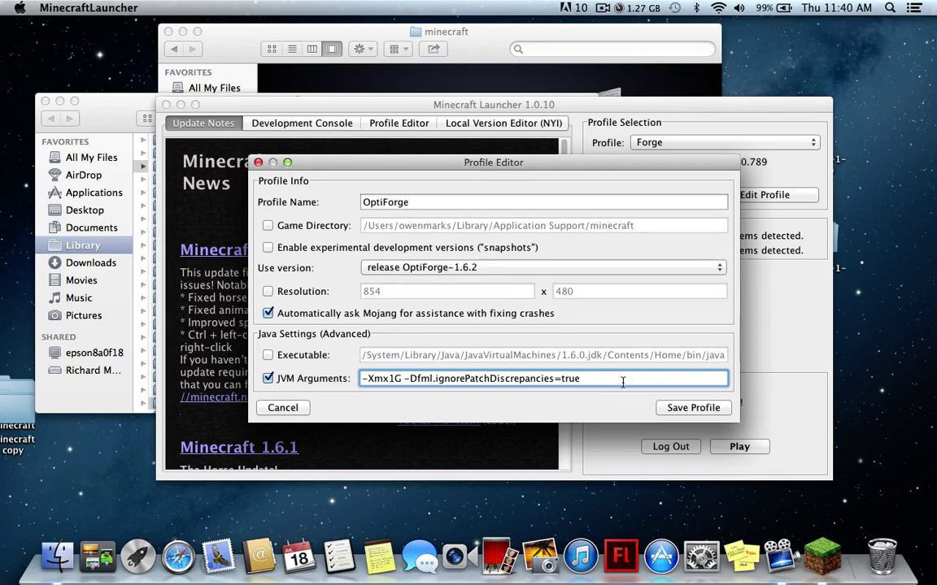
Save the OptiForge profile and select it in the Profile dropdown
left_click(687, 407)
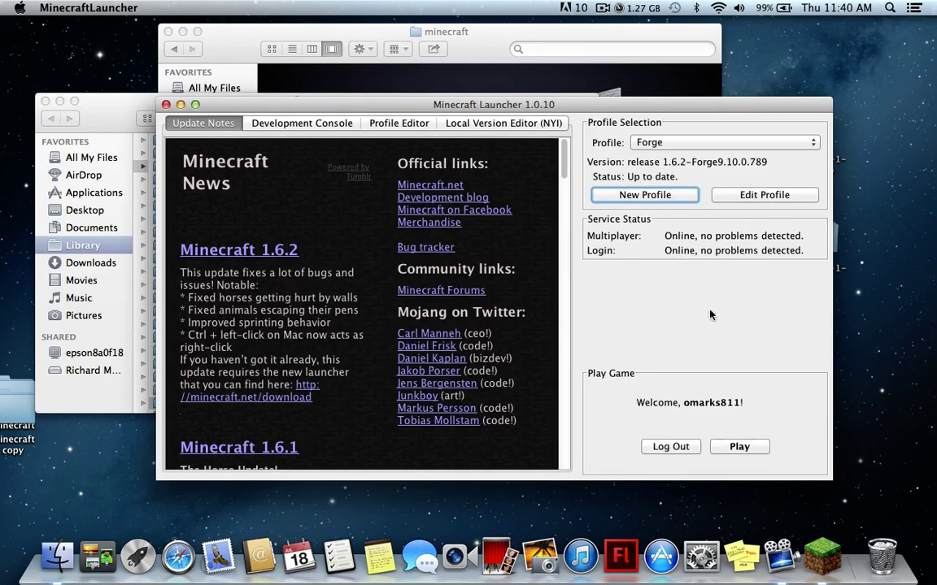
left_click(675, 143)
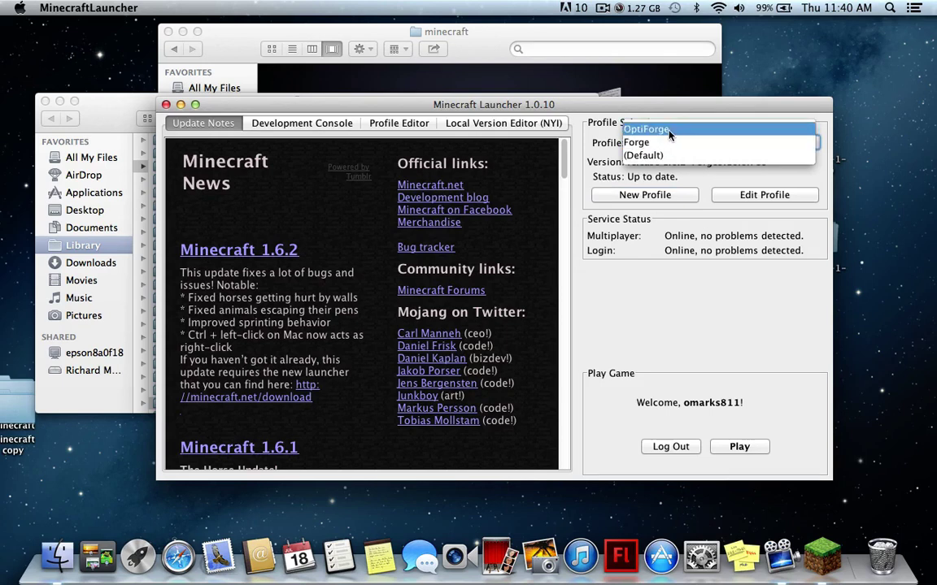
left_click(672, 128)
Log in with the account username and password and launch the game
left_click(689, 395)
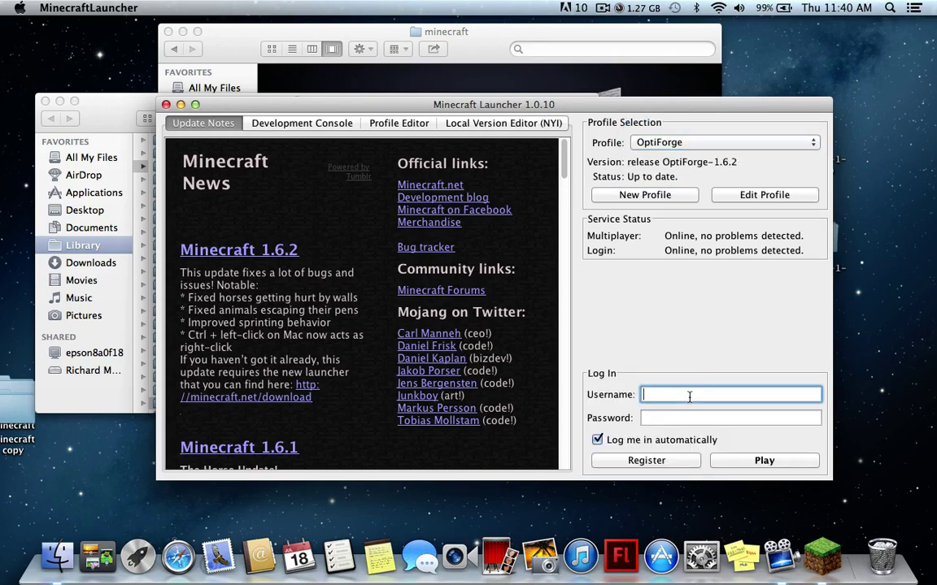
left_click(689, 419)
type("•••••••")
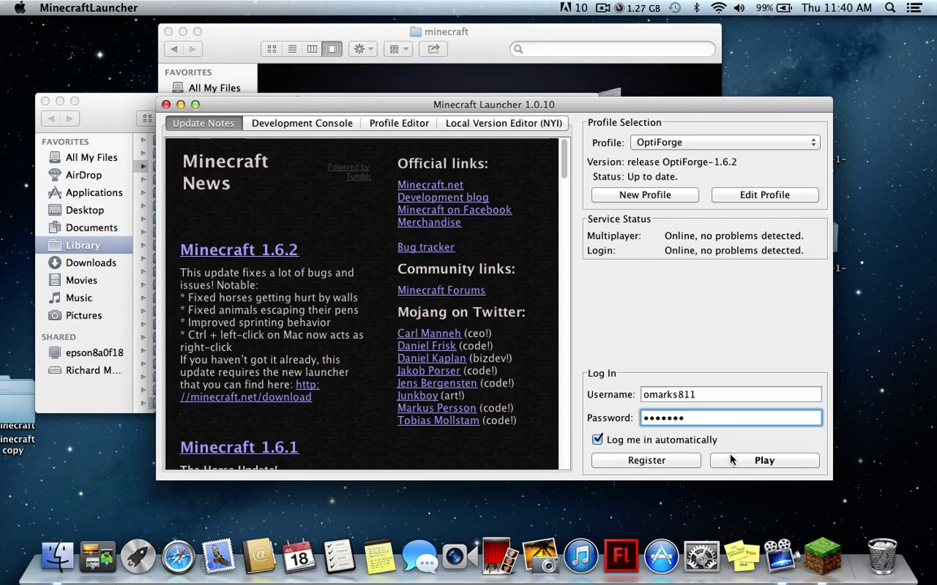
left_click(734, 463)
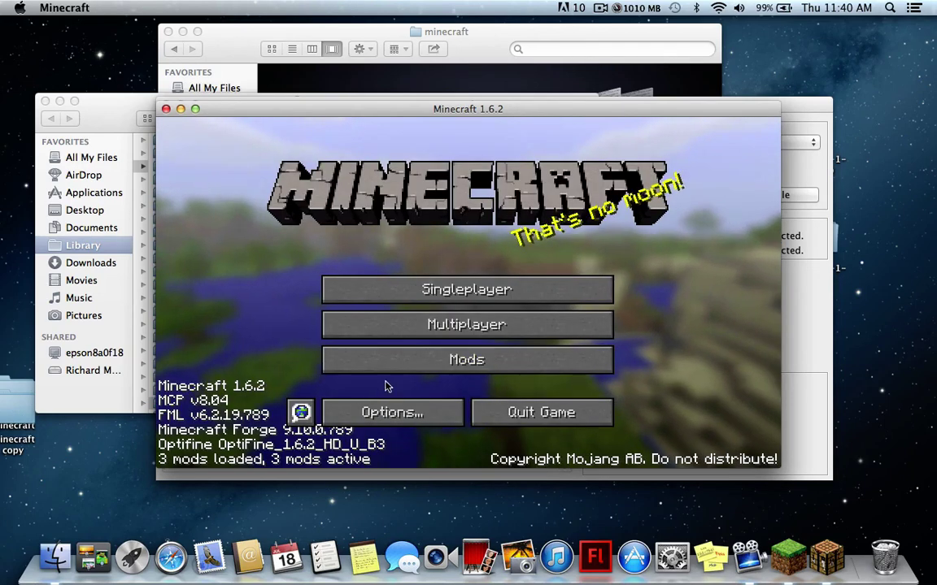
View the OptiFine Video Settings under Options, then quit Minecraft and close the launcher
left_click(393, 410)
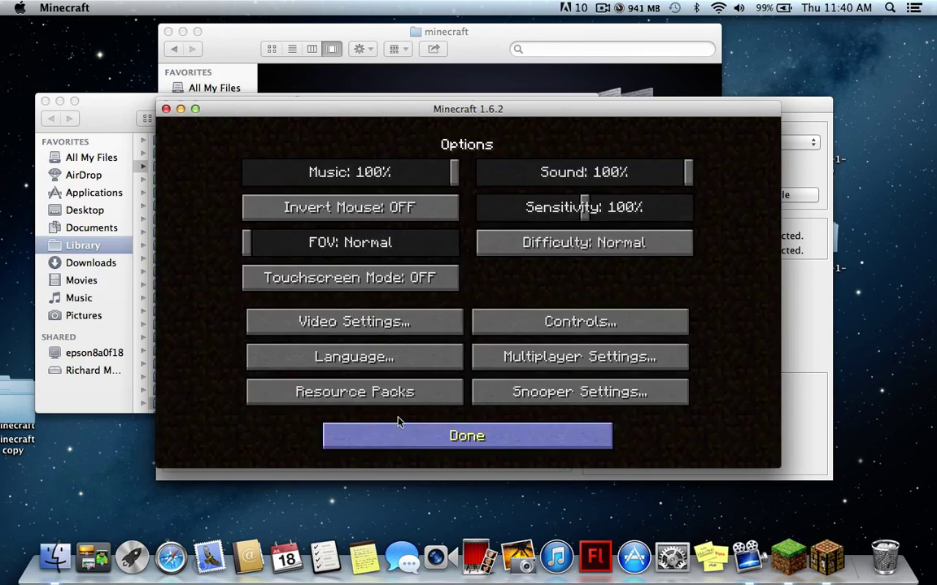
left_click(393, 378)
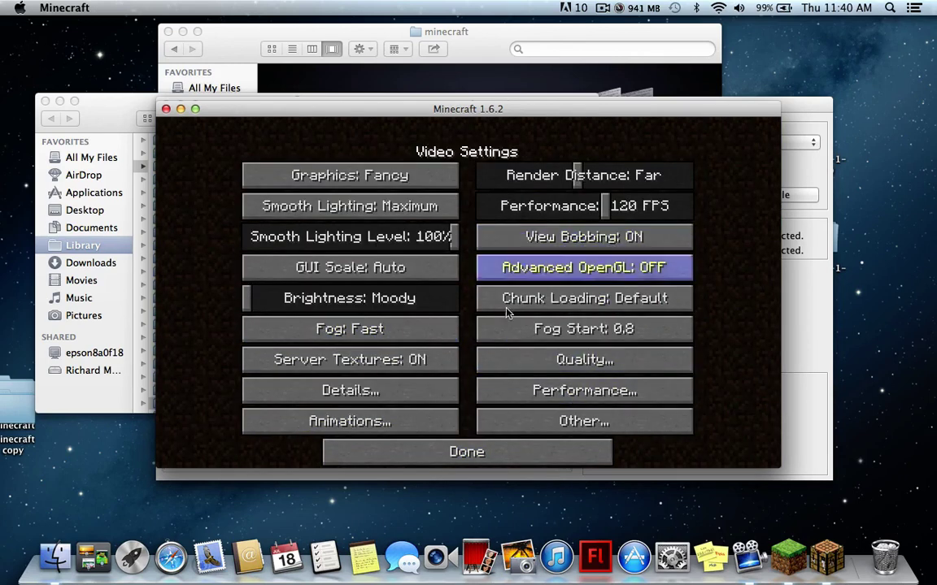
left_click(409, 461)
left_click(433, 434)
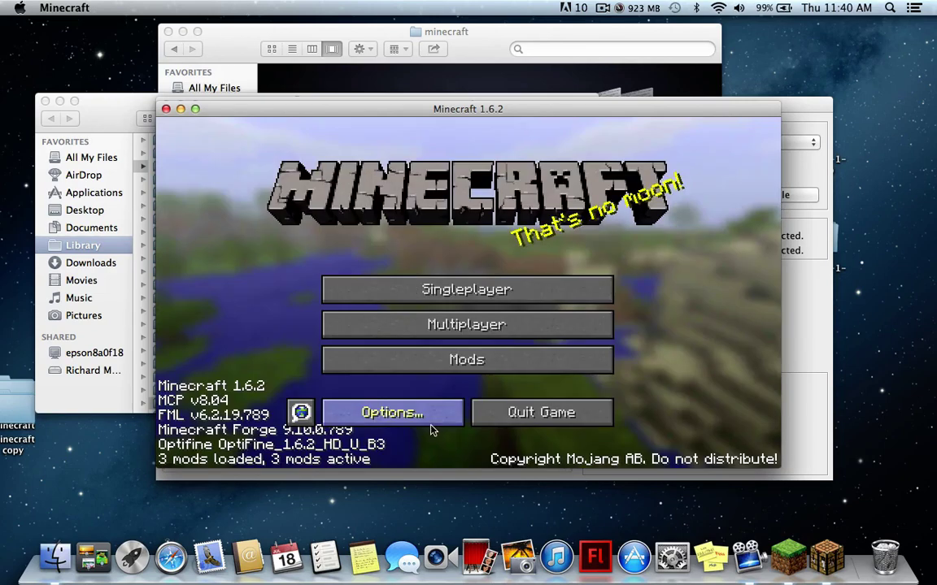
left_click(492, 415)
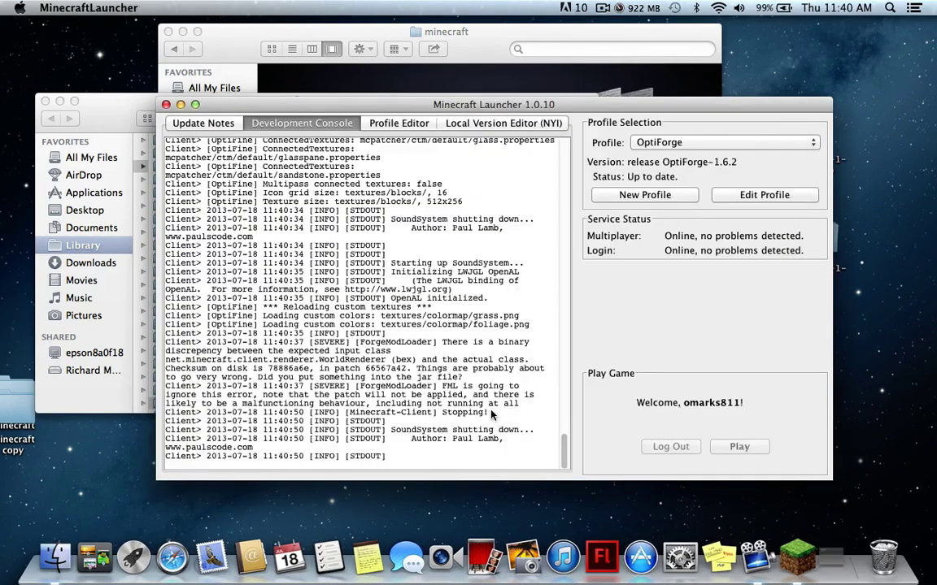
left_click(166, 105)
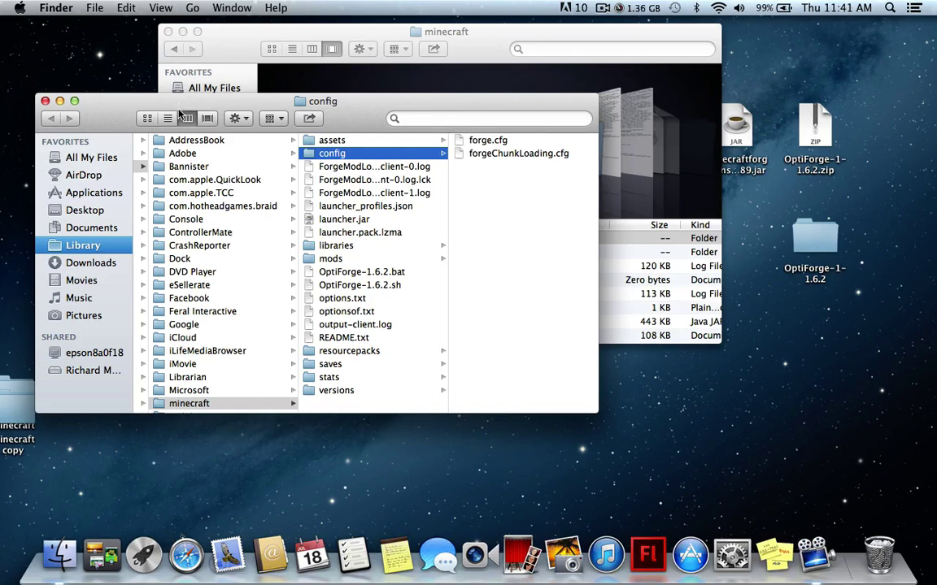
Open versions > OptiForge-1.6.2 > OptiForge-1.6.2.json in TextEdit
left_click(345, 285)
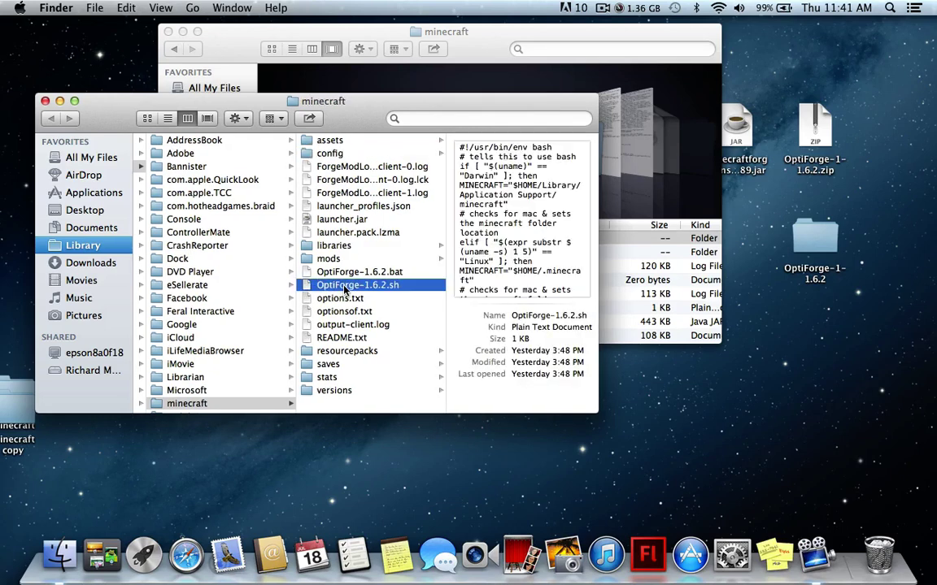
left_click(335, 392)
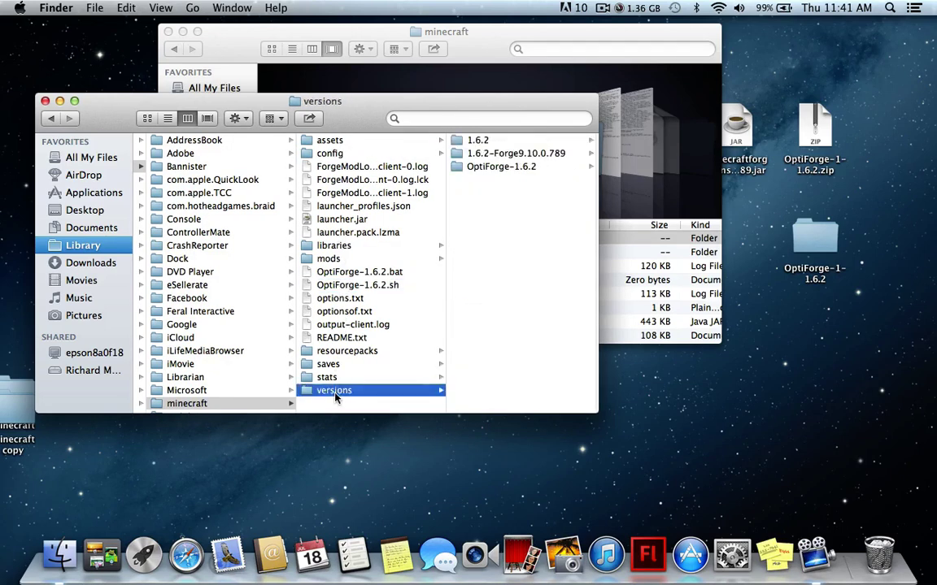
left_click(500, 167)
double_click(492, 155)
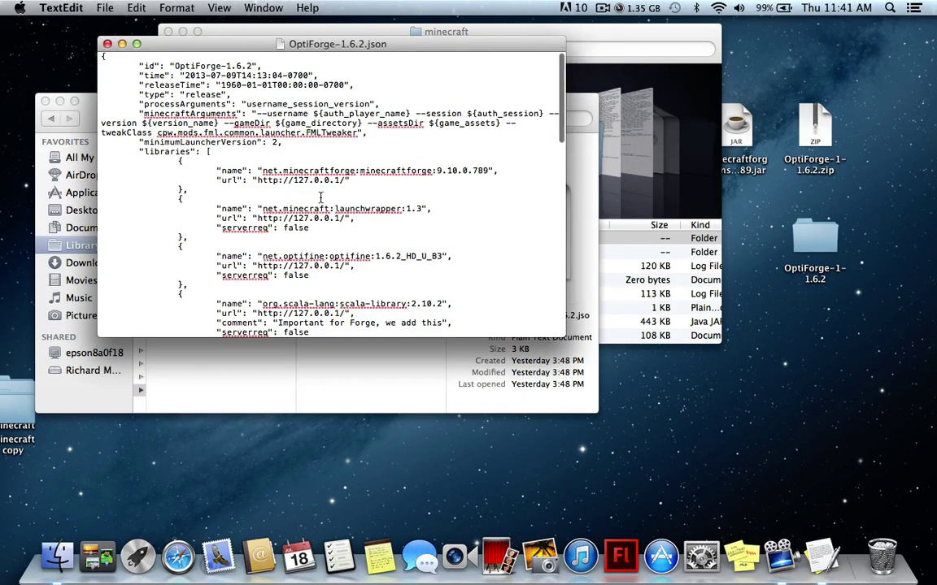
Change serverreq from false to true for the launchwrapper, optifine and scala-library libraries
double_click(305, 228)
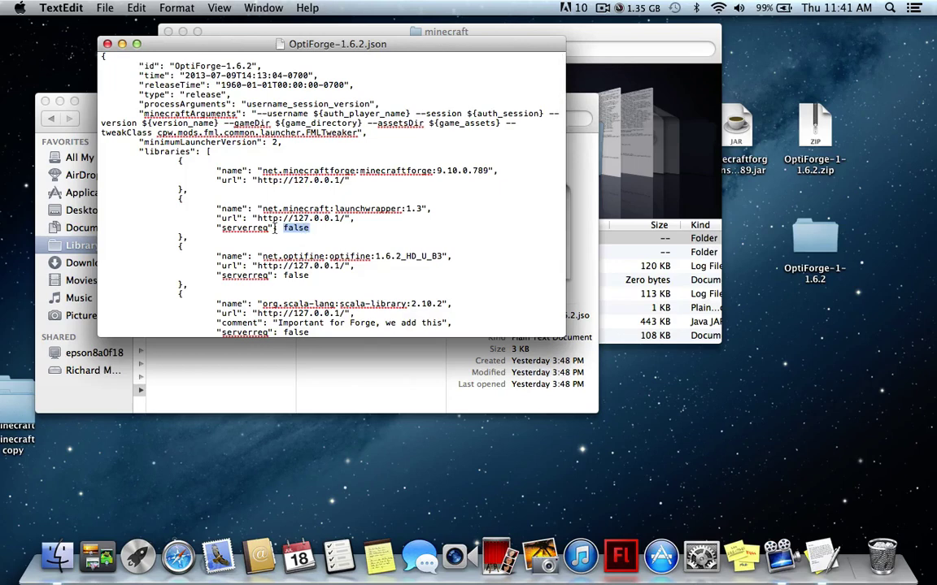
type("true")
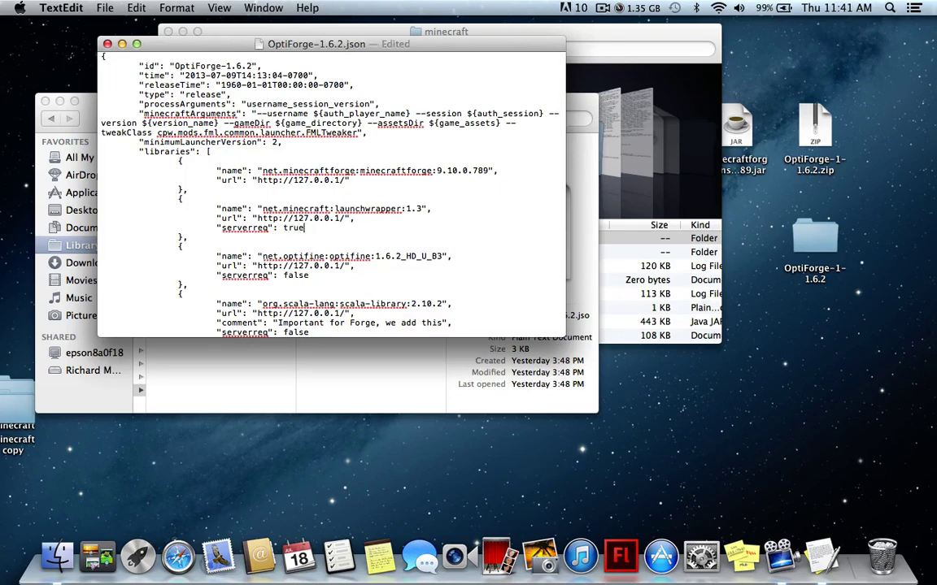
double_click(294, 276)
type("t")
double_click(294, 333)
type("true")
Set serverreq to true for the scala-compiler, asm-all and jopt-simple libraries
scroll(373, 270, "down", 5)
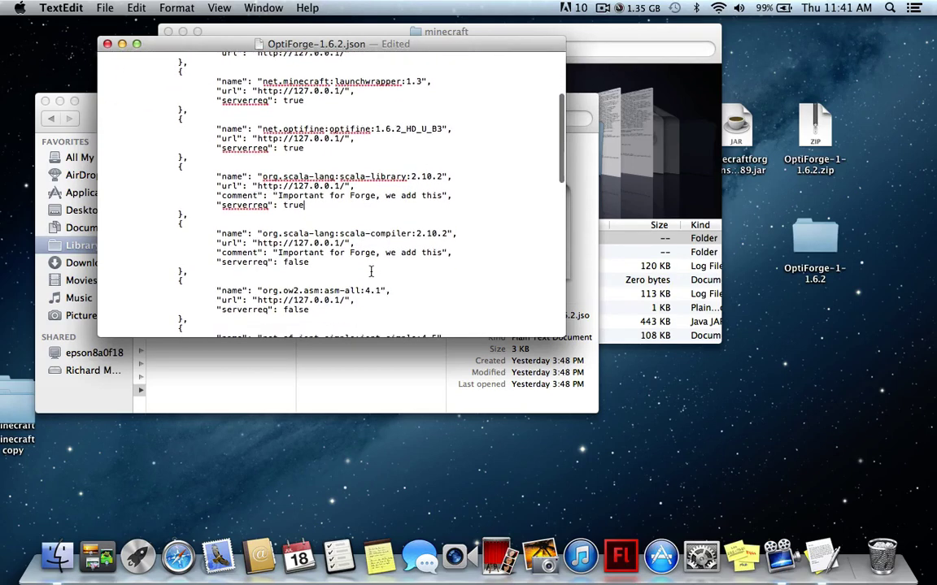
double_click(296, 262)
type("tru")
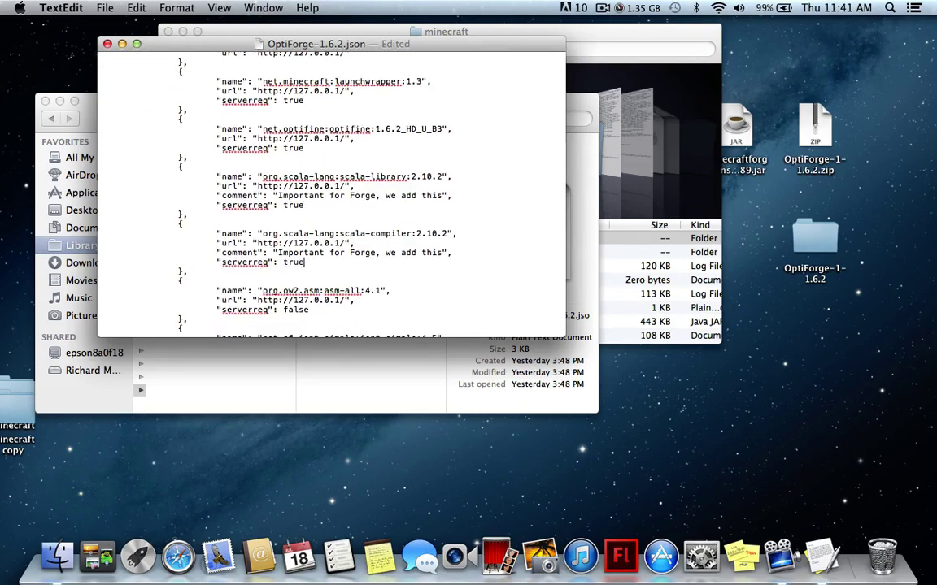
key("shift+Right")
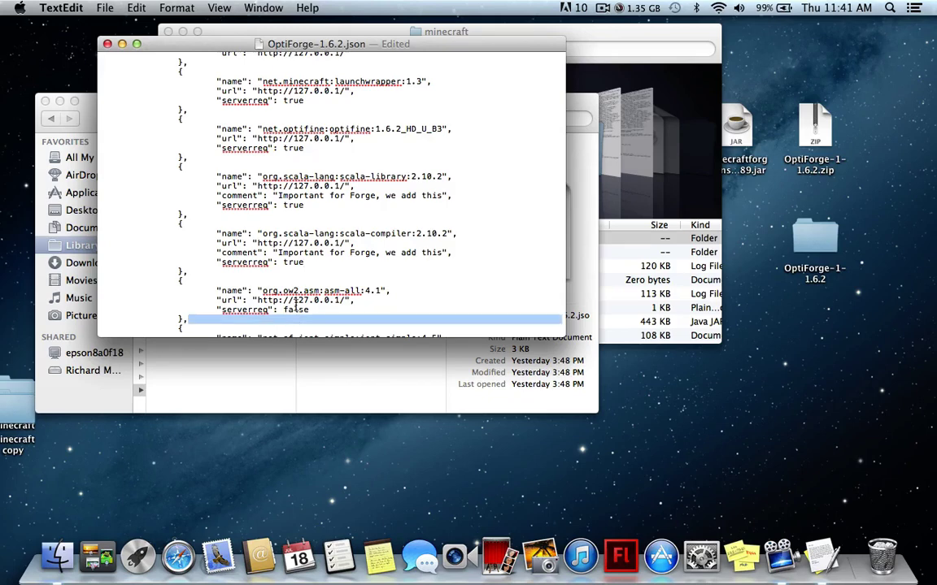
double_click(296, 309)
type("tru")
scroll(270, 233, "down", 5)
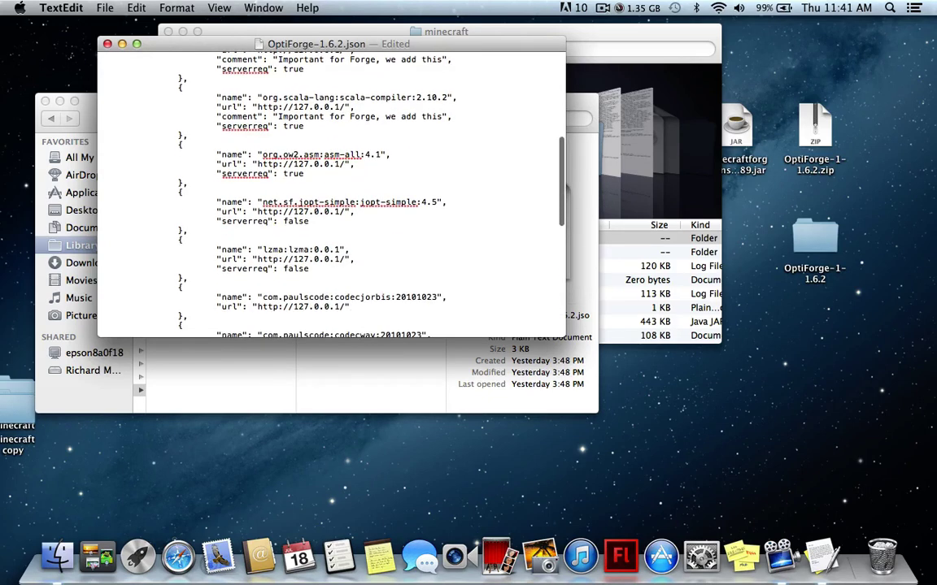
double_click(294, 221)
type("true")
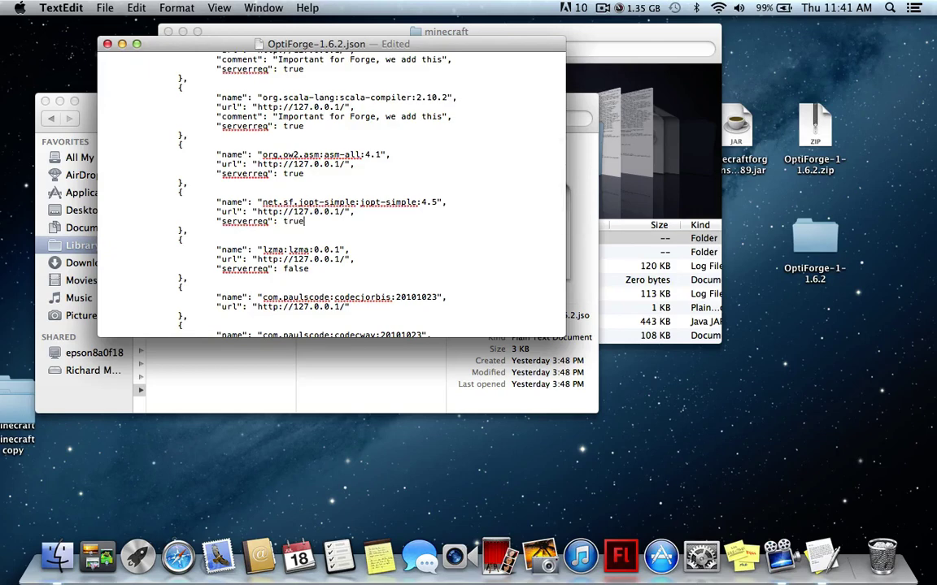
Set the lzma library's serverreq to true and save OptiForge-1.6.2.json
double_click(296, 270)
type("tru")
scroll(307, 307, "down", 5)
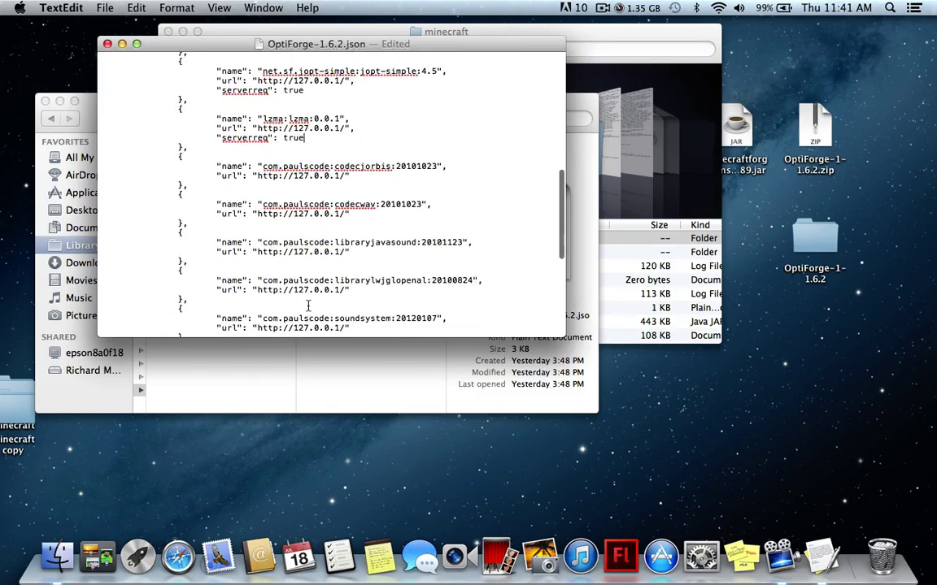
scroll(307, 307, "up", 4)
scroll(308, 307, "up", 5)
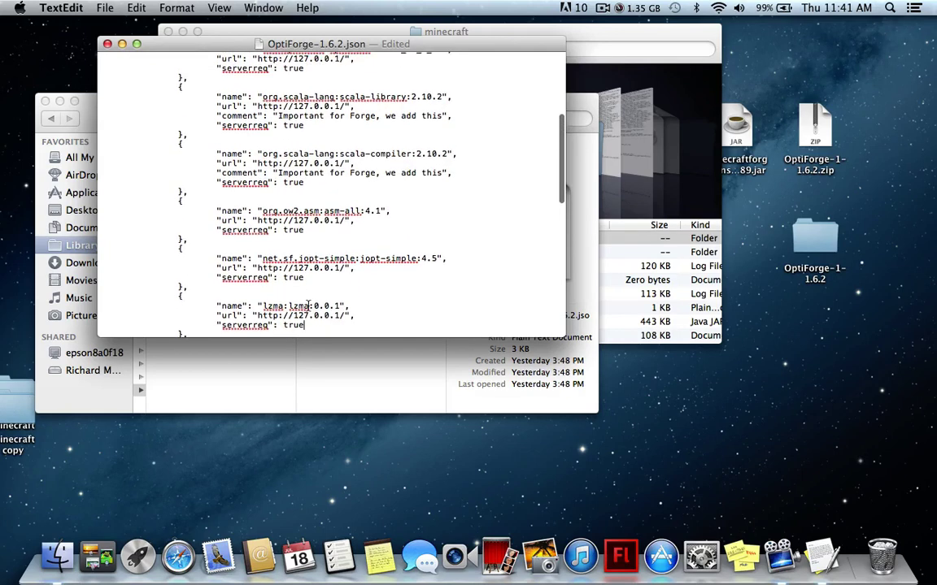
key("super+s")
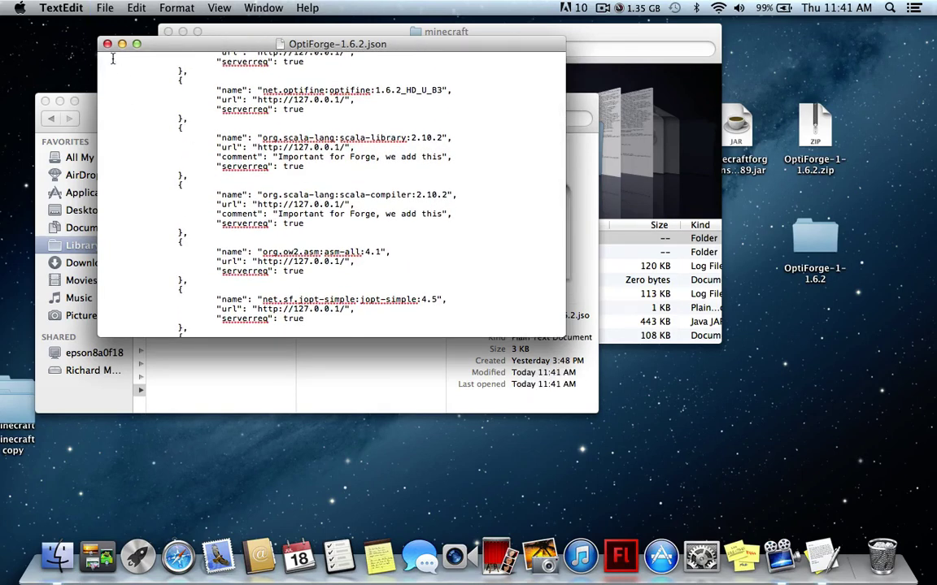
Quit TextEdit, start Minecraft Launcher from Launchpad, and Play the OptiForge profile
left_click(107, 43)
key("super+q")
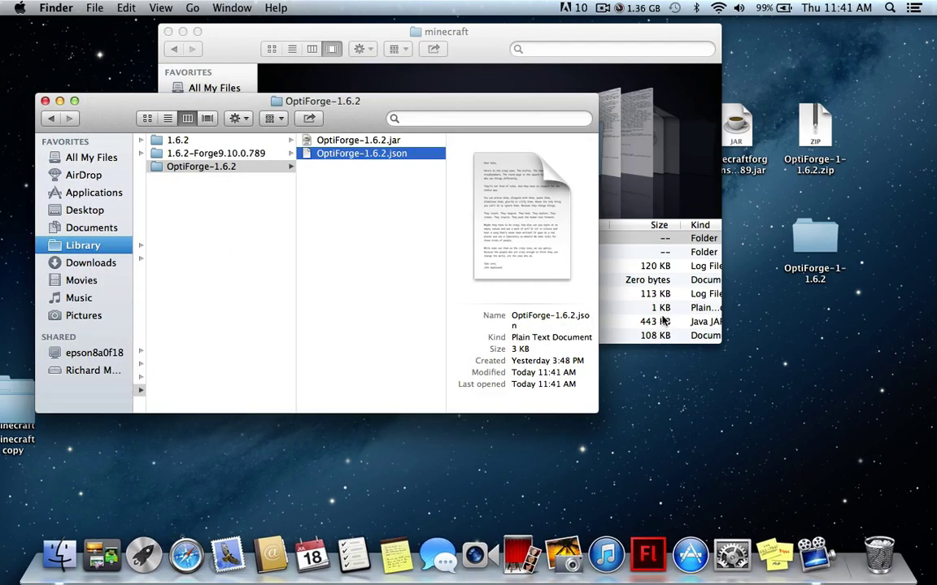
key("F4")
left_click(769, 435)
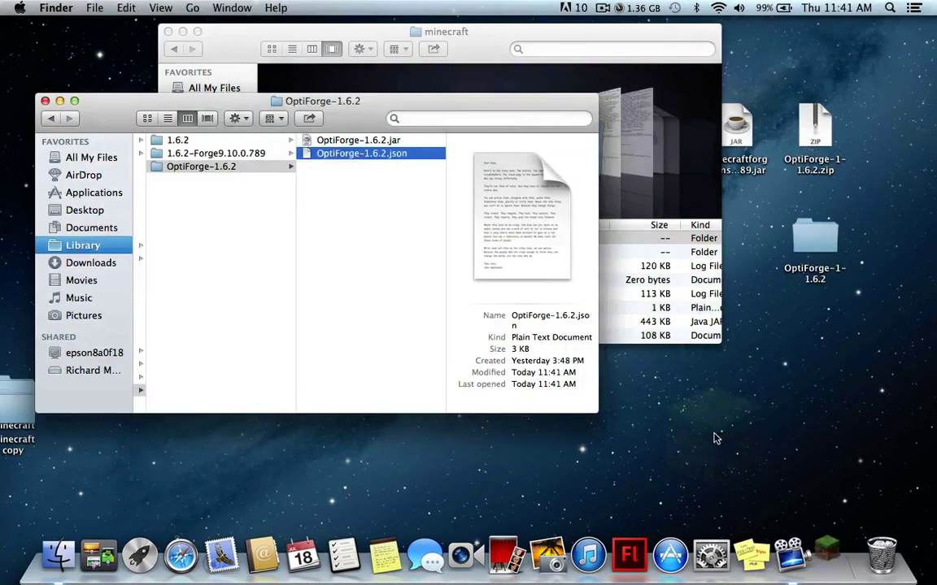
left_click(46, 101)
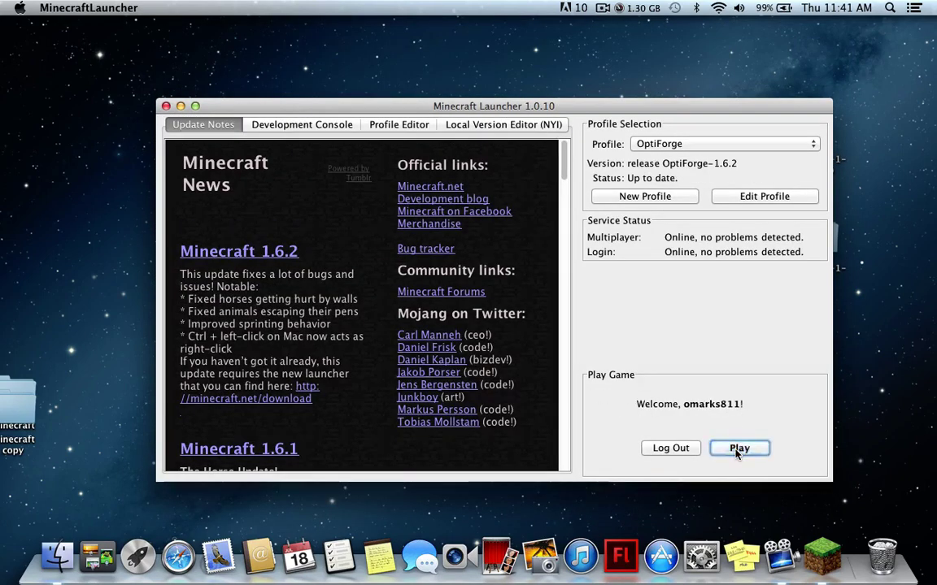
left_click(738, 448)
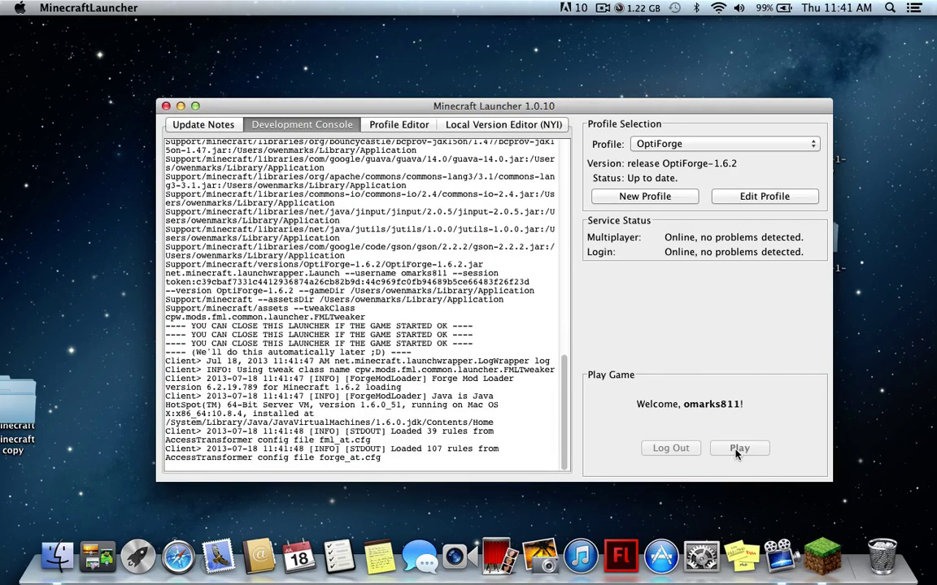